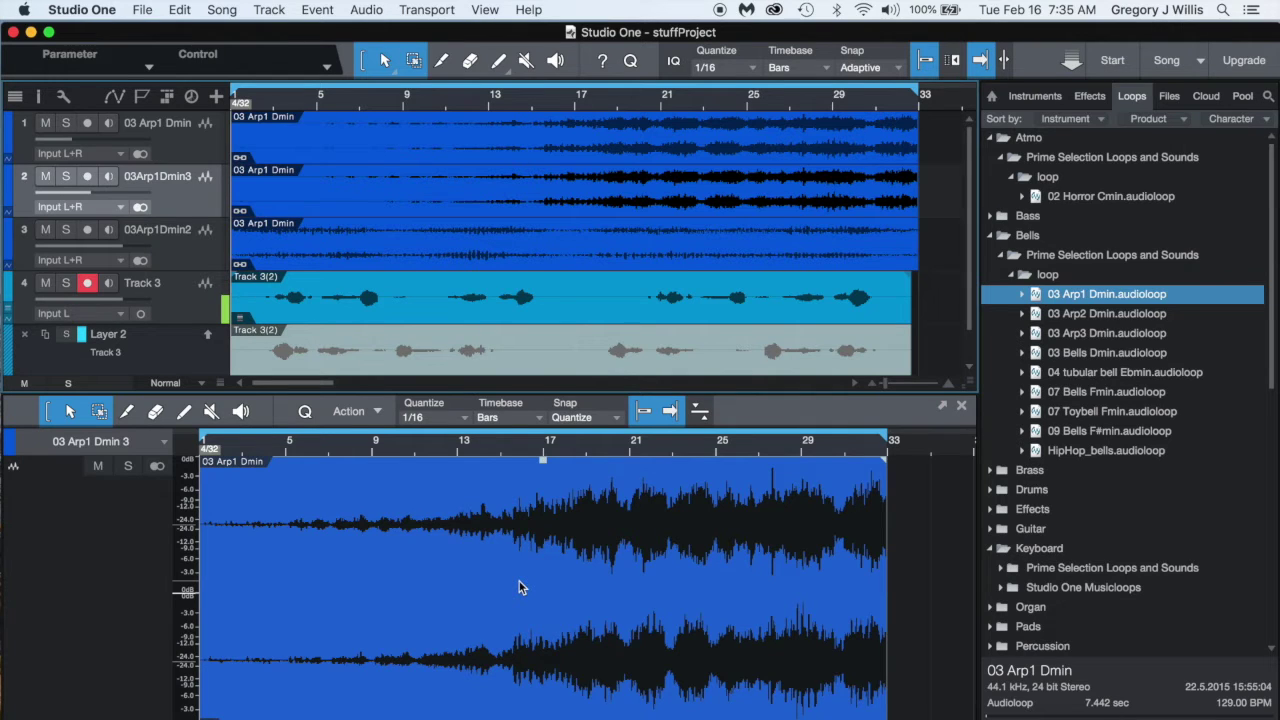
Save a copy of the song as "stuff" on the Desktop in Studio One Song format.
click(142, 10)
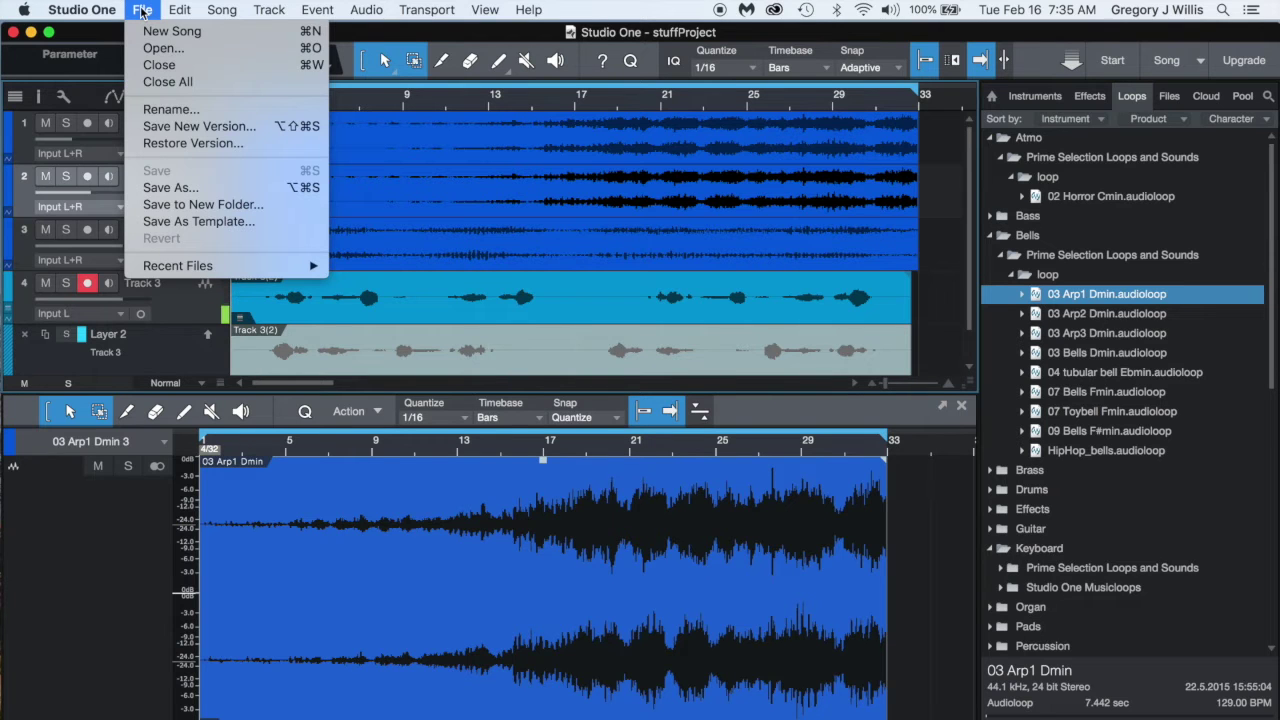
click(178, 189)
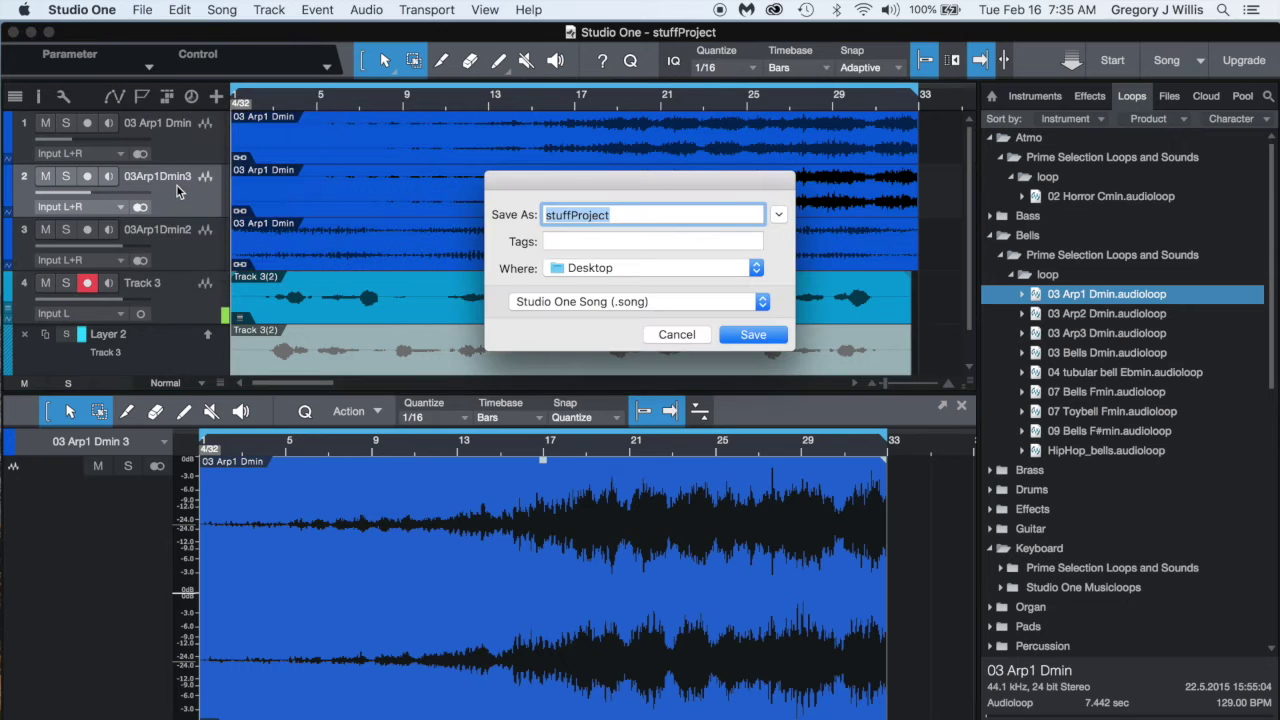
click(616, 218)
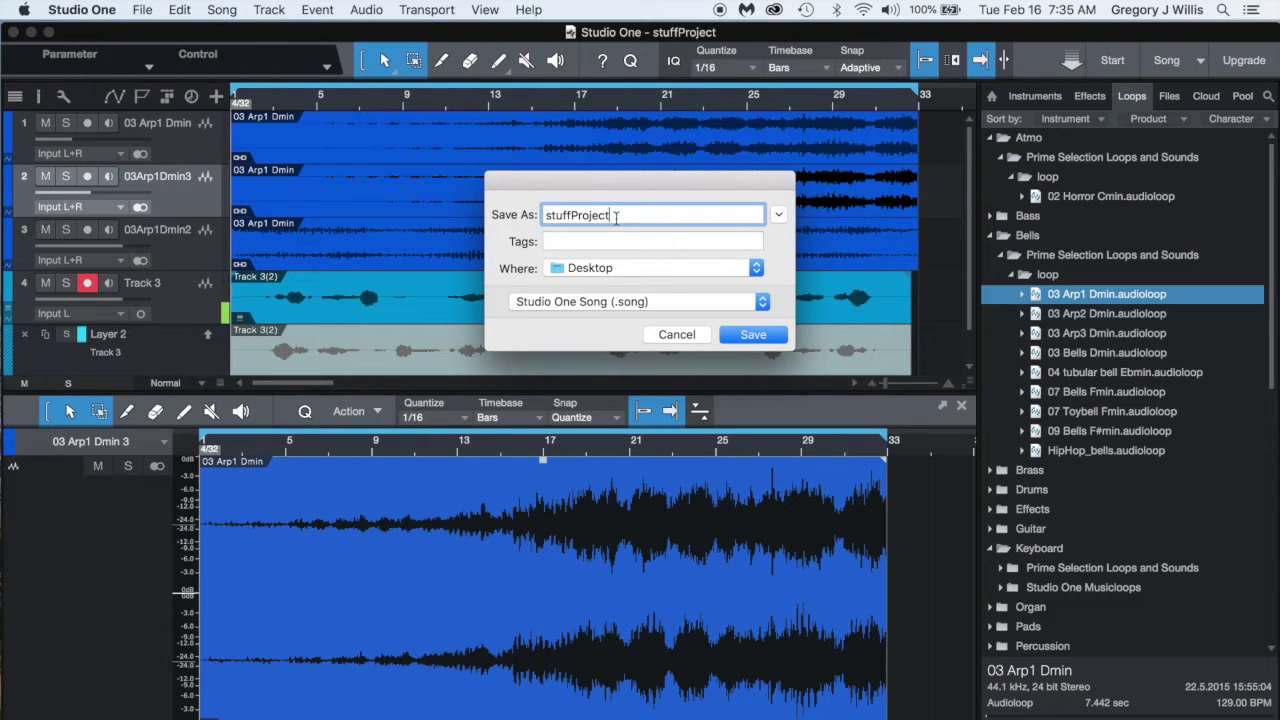
key(BackSpace)
key(BackSpace)
key(BackSpace)
click(752, 338)
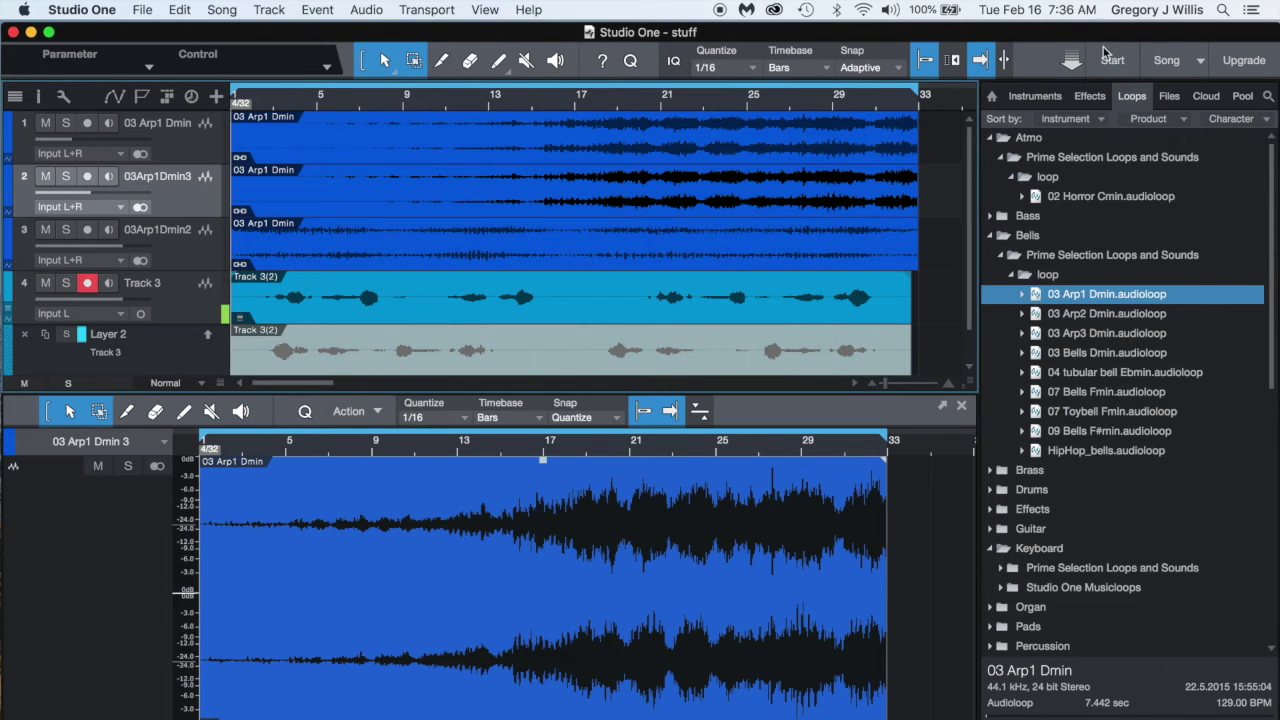
Examine the contents of the saved stuff folder on the desktop and play back part of the song.
drag(1188, 33, 983, 41)
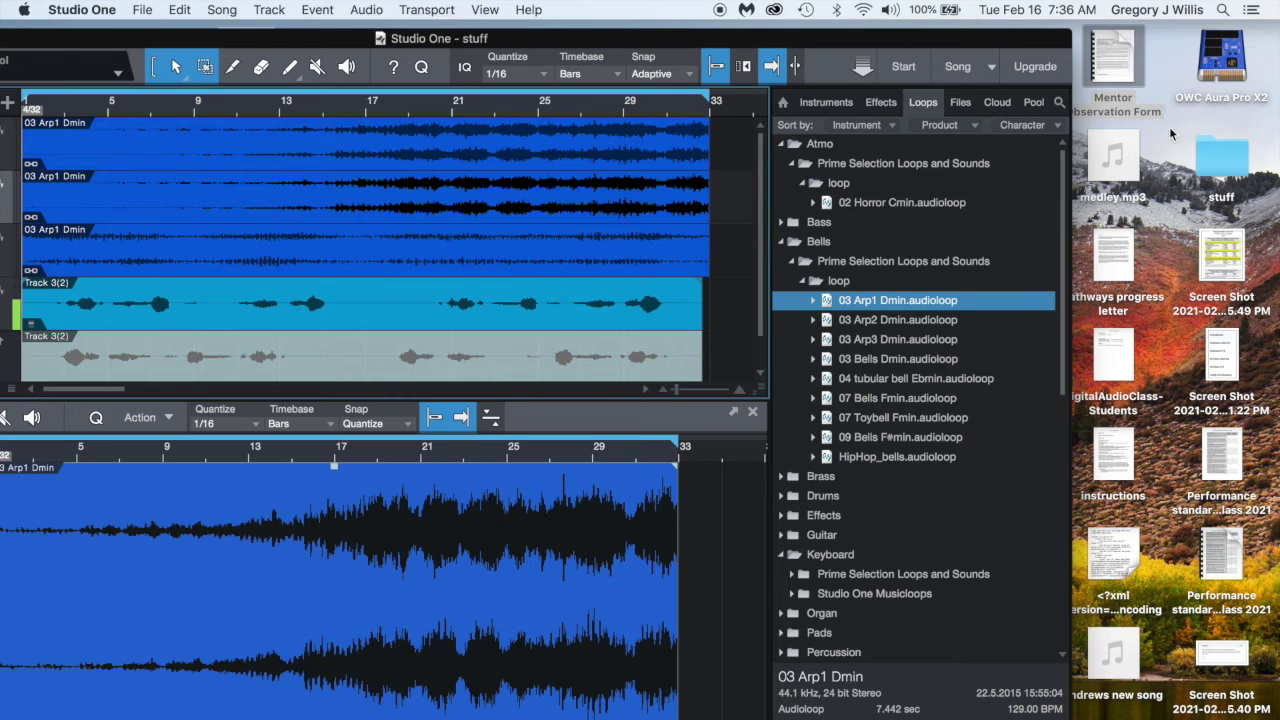
double_click(1218, 159)
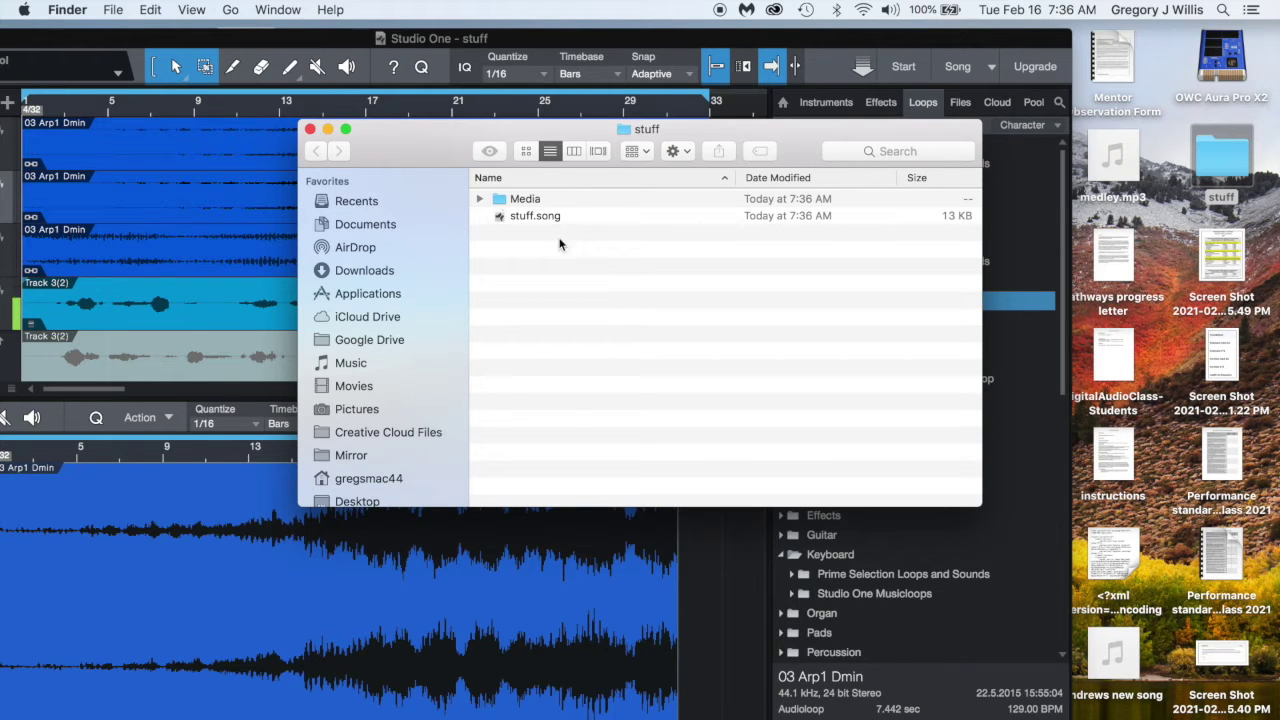
click(327, 128)
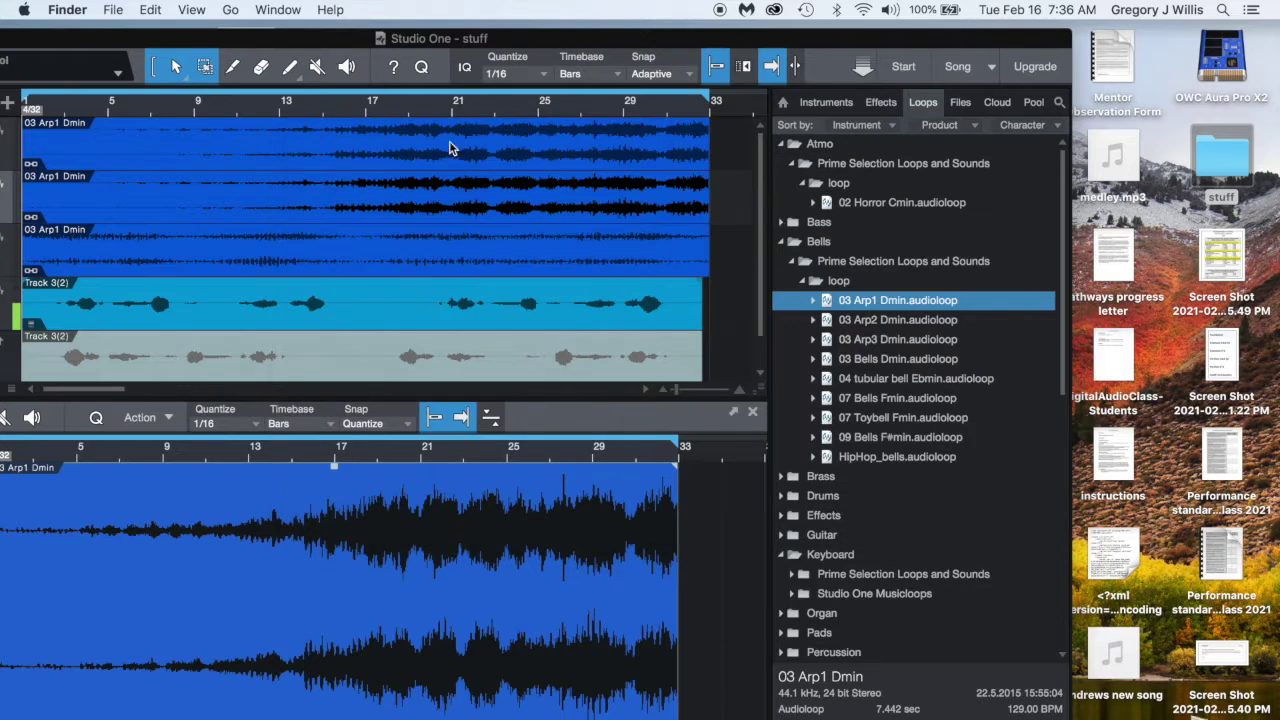
drag(951, 38, 1161, 35)
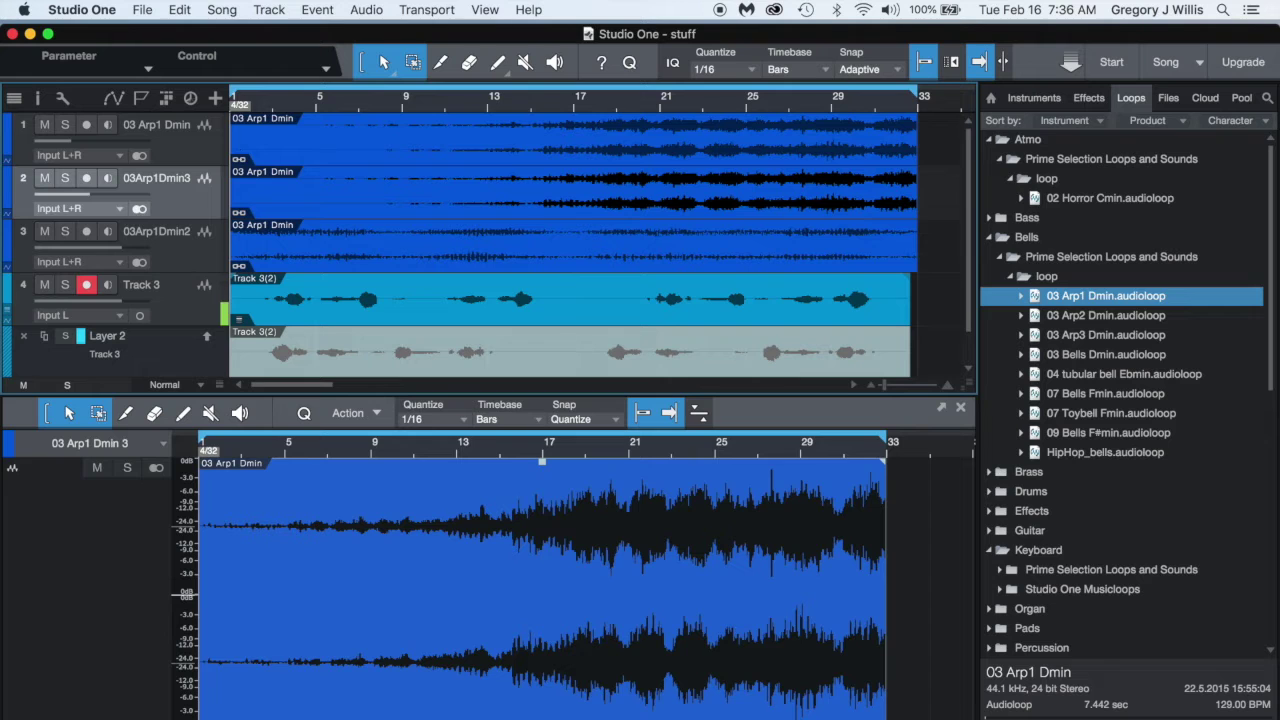
key(space)
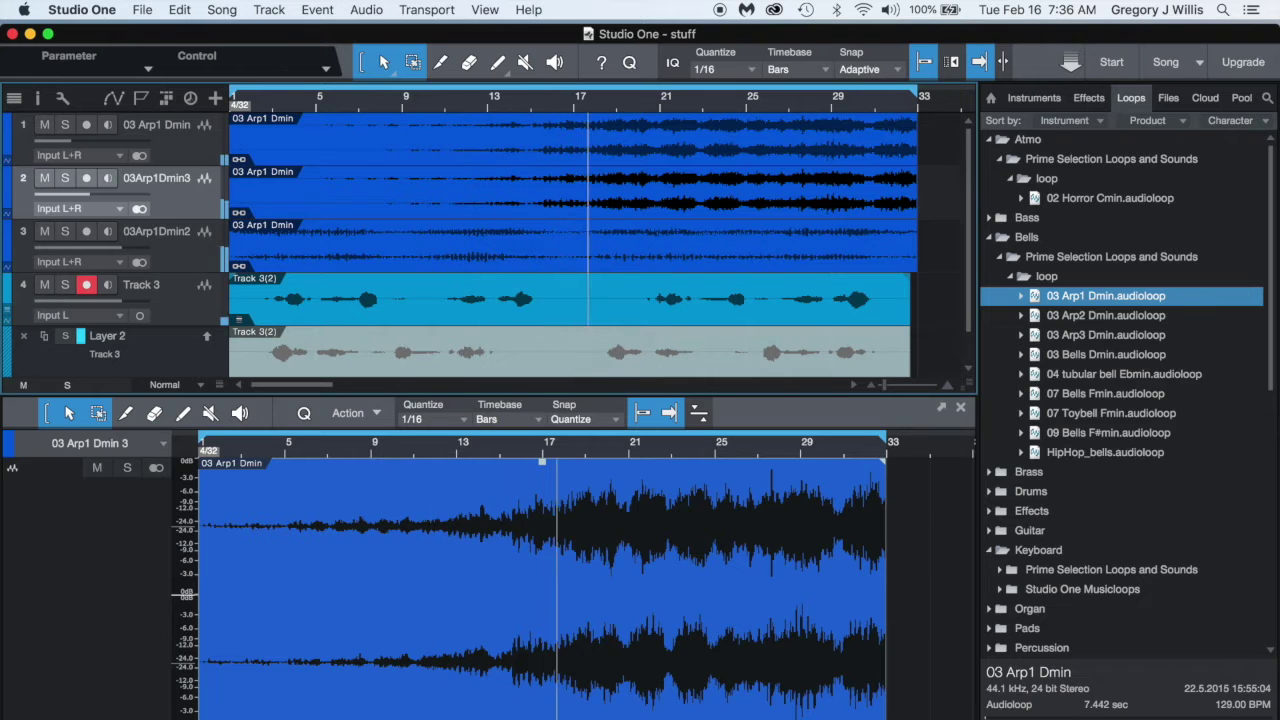
key(space)
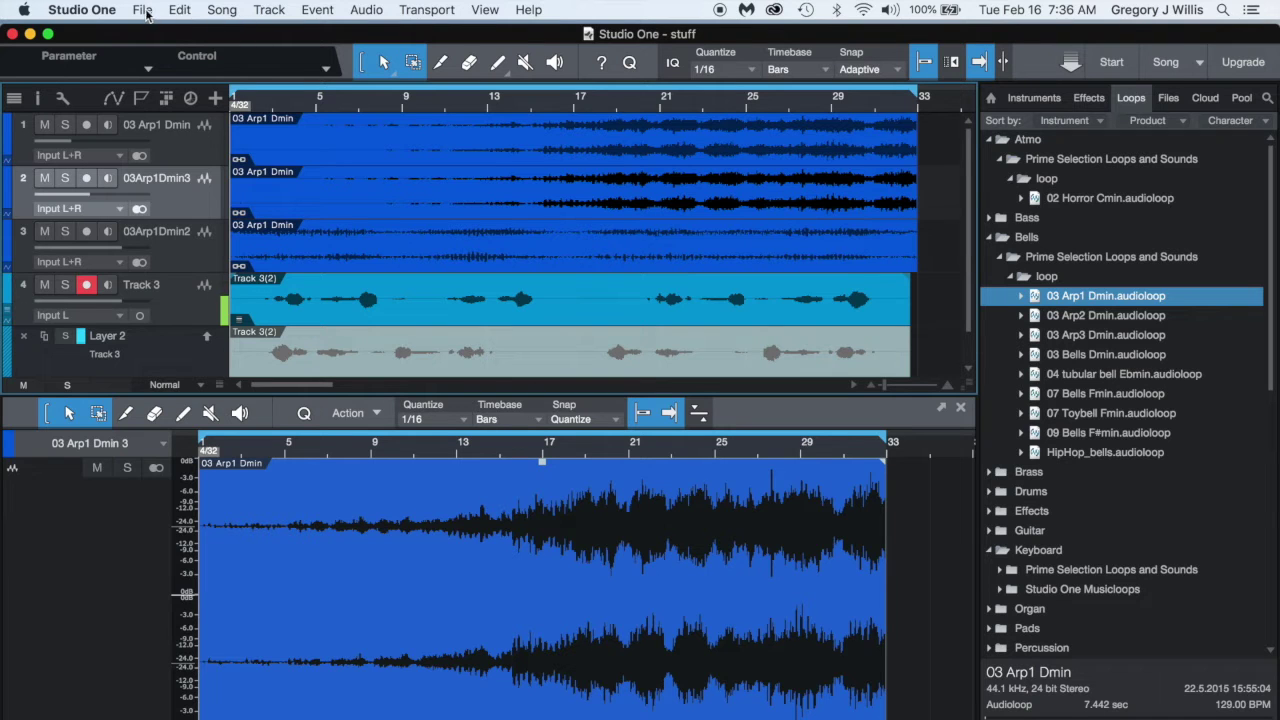
Begin a mixdown export of the song with MP3 File as the format.
click(229, 12)
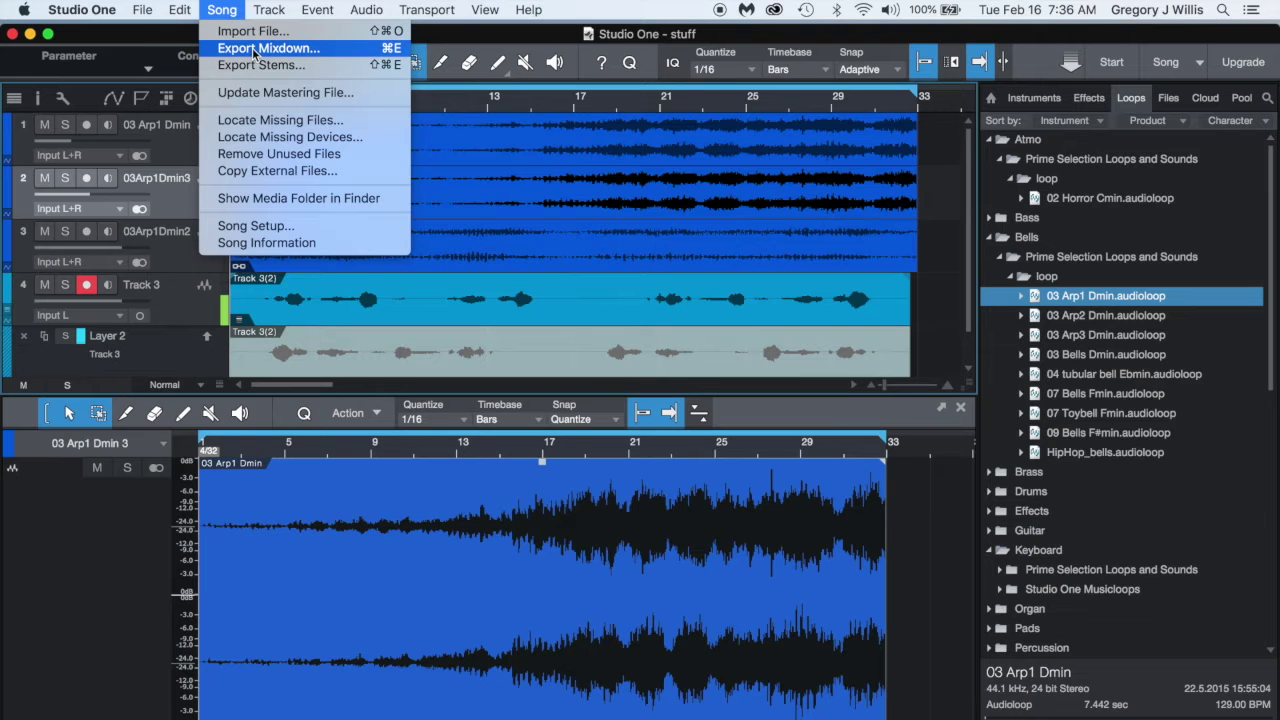
click(254, 50)
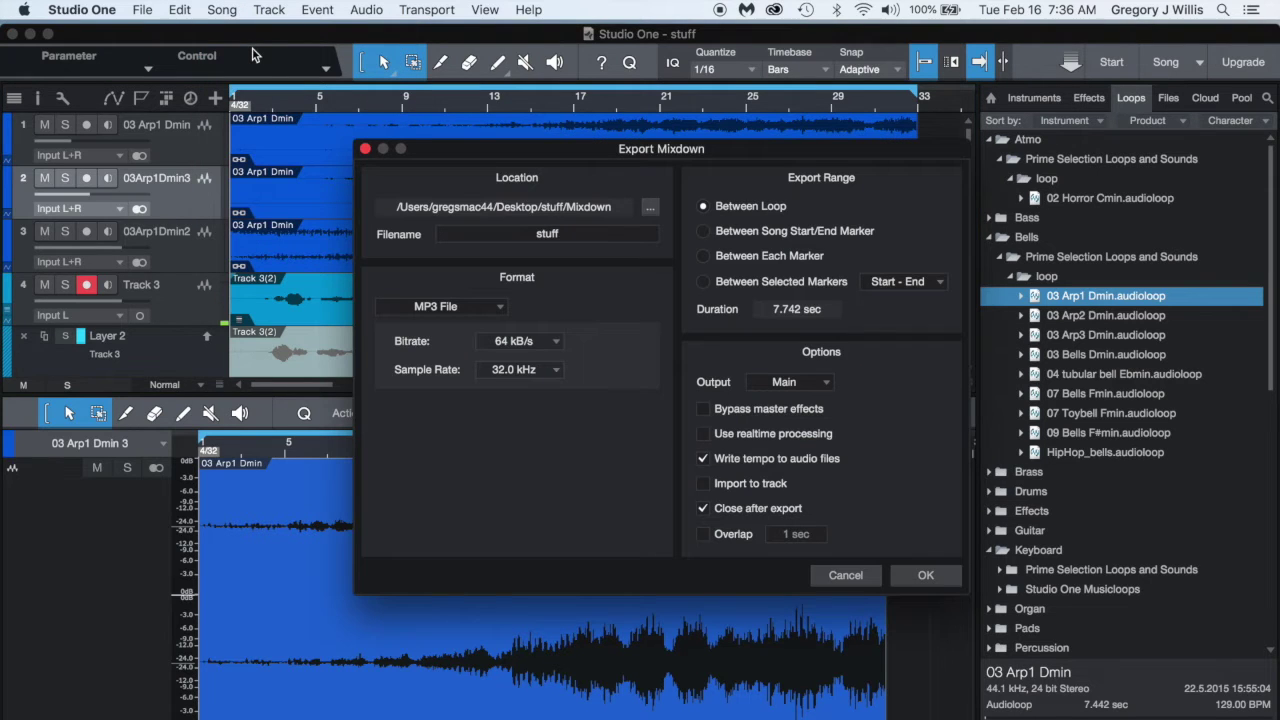
drag(778, 152, 640, 100)
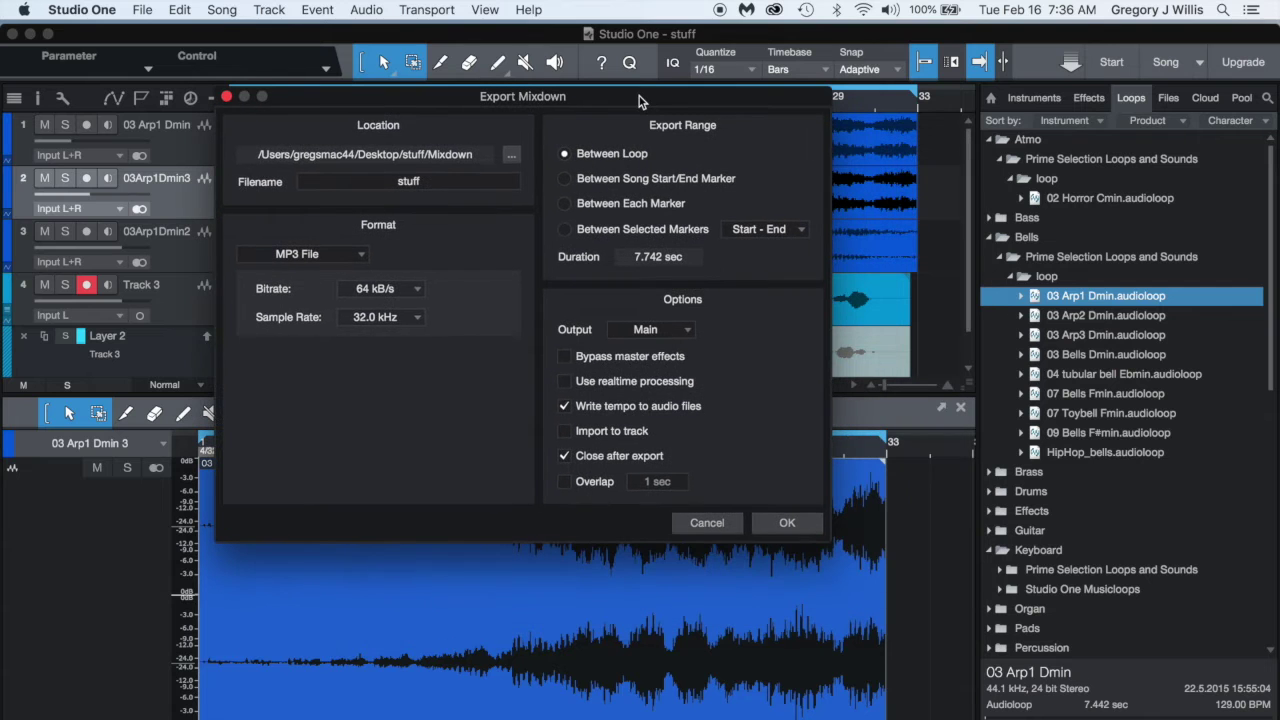
click(362, 258)
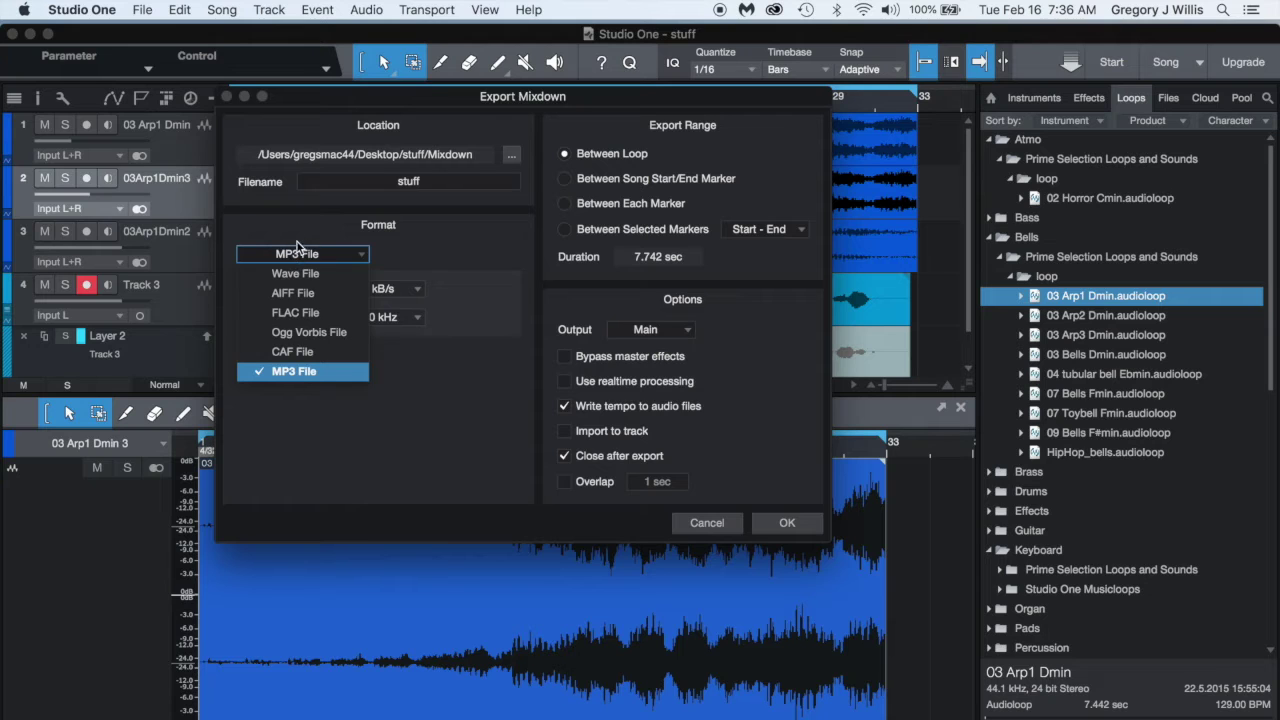
click(295, 371)
Set the MP3 export's sample rate to 44.1 kHz and its bitrate to 128 kB/s.
click(418, 318)
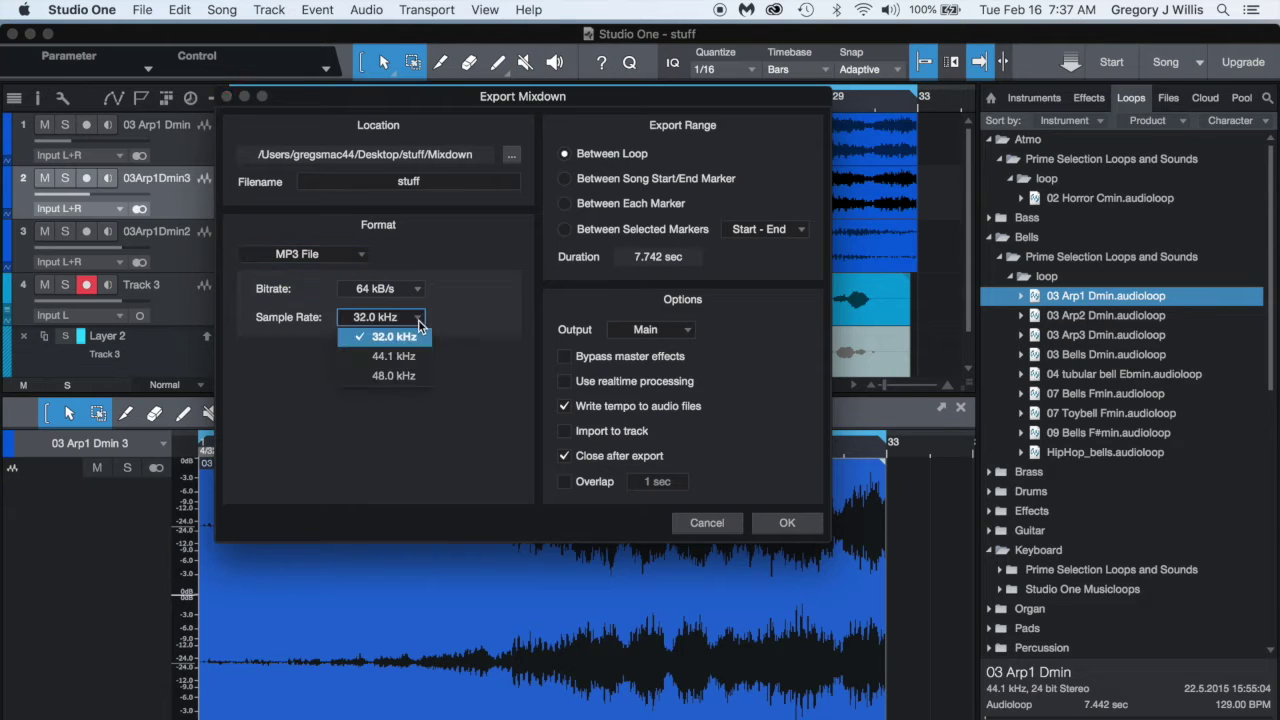
click(393, 375)
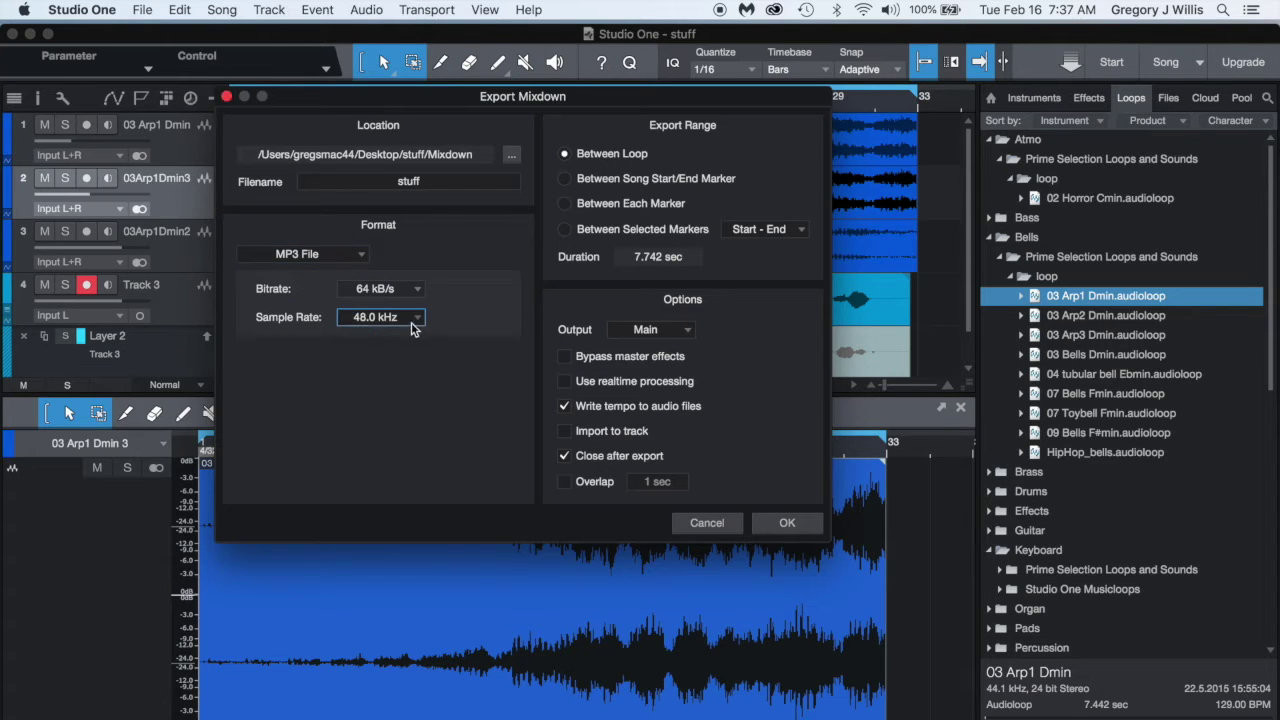
click(413, 320)
click(394, 361)
click(420, 290)
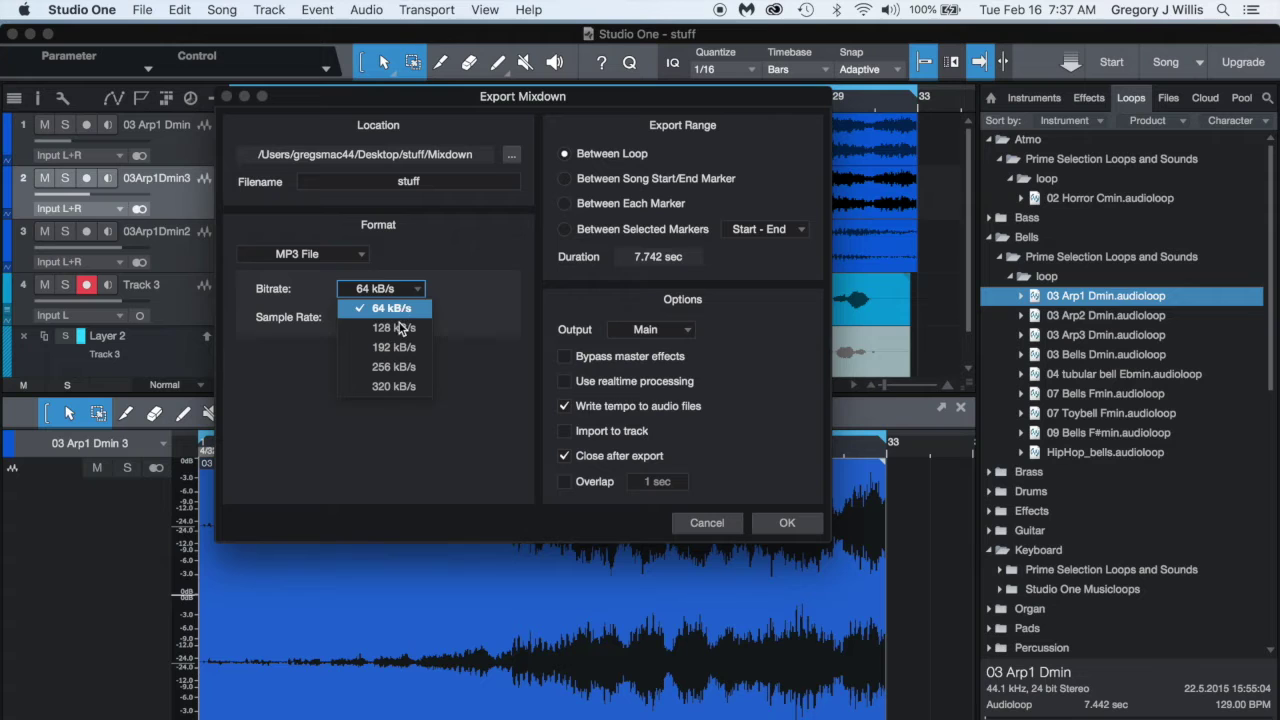
click(396, 329)
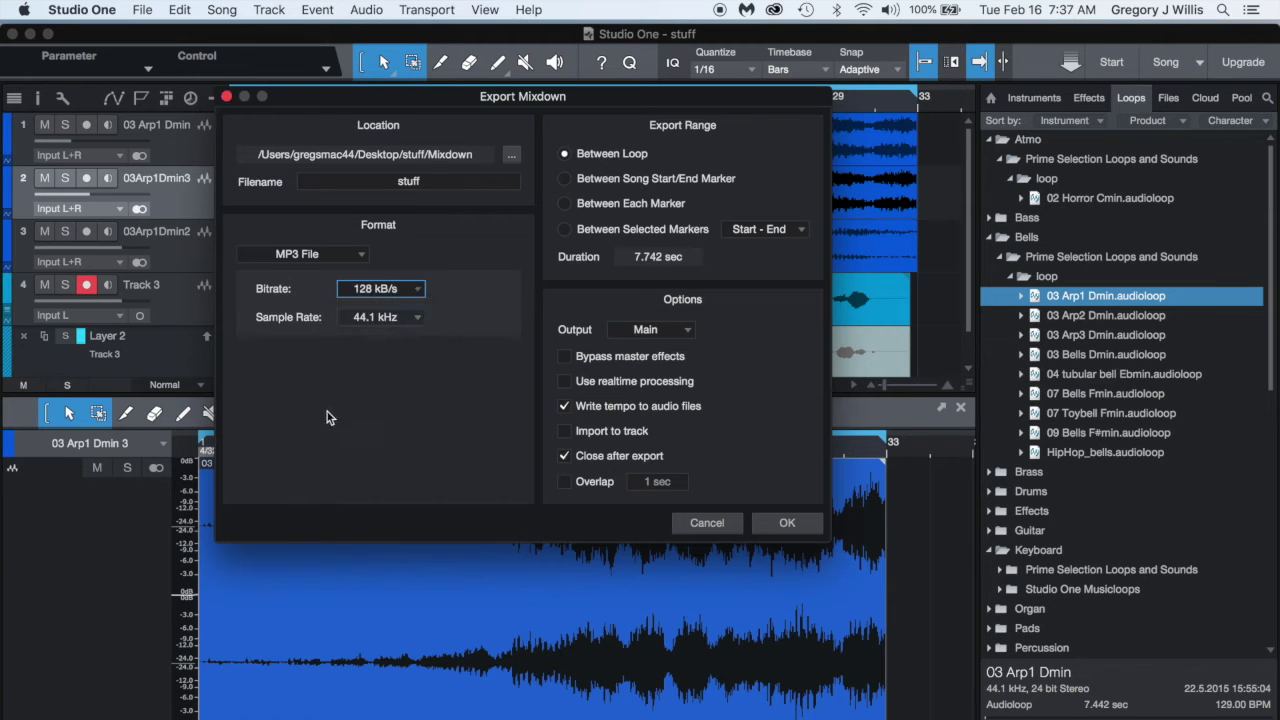
click(420, 290)
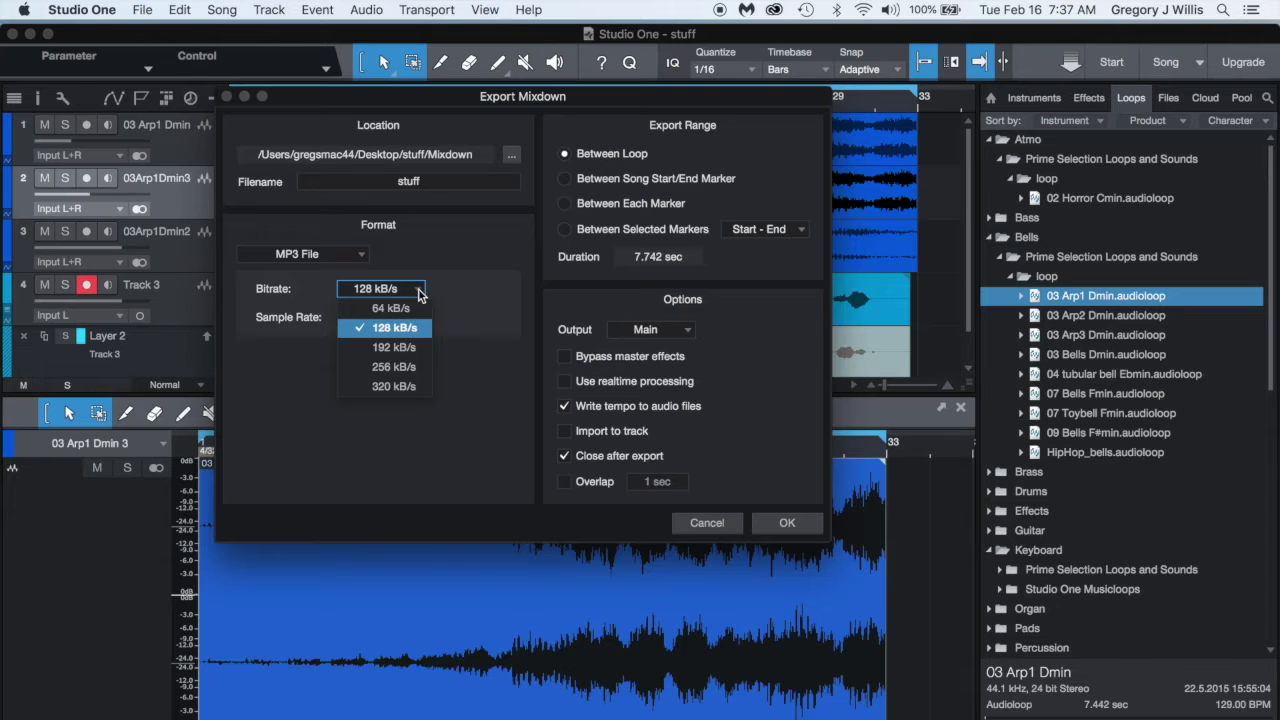
click(359, 444)
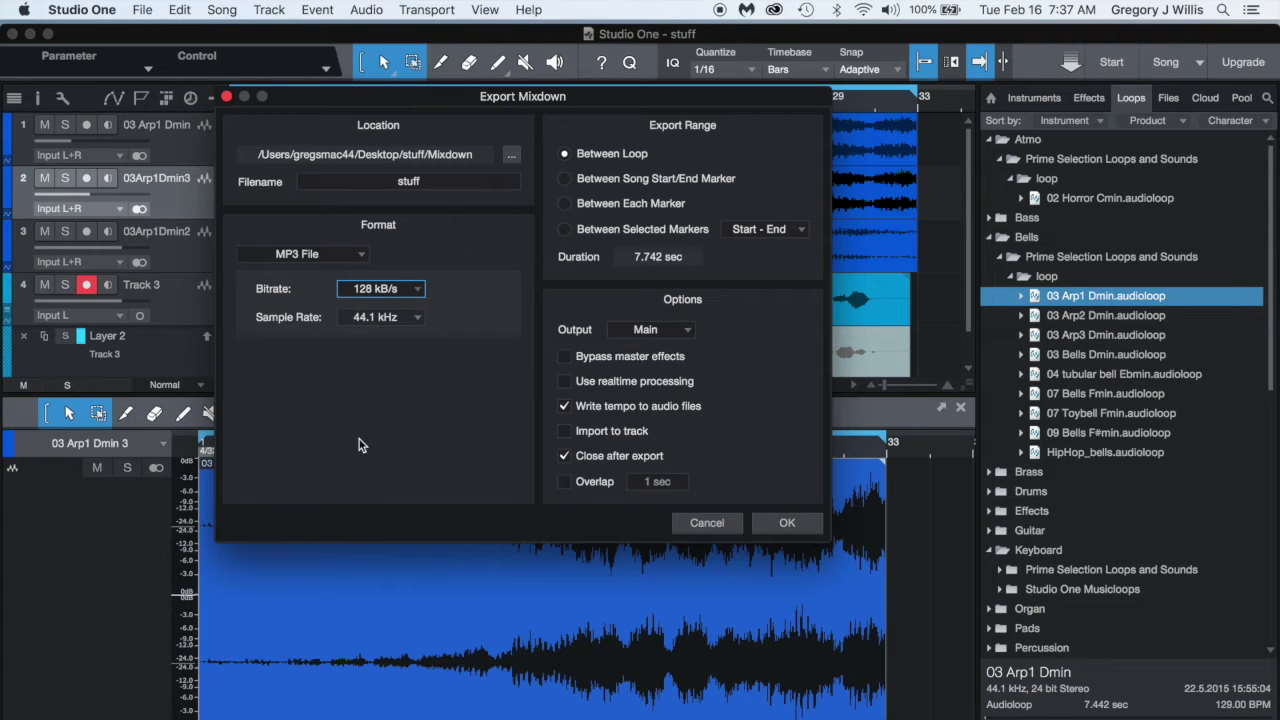
Export the MP3 mixdown to the Desktop with a 48.0 kHz sample rate and a 320 kB/s bitrate.
click(420, 316)
click(392, 378)
click(418, 289)
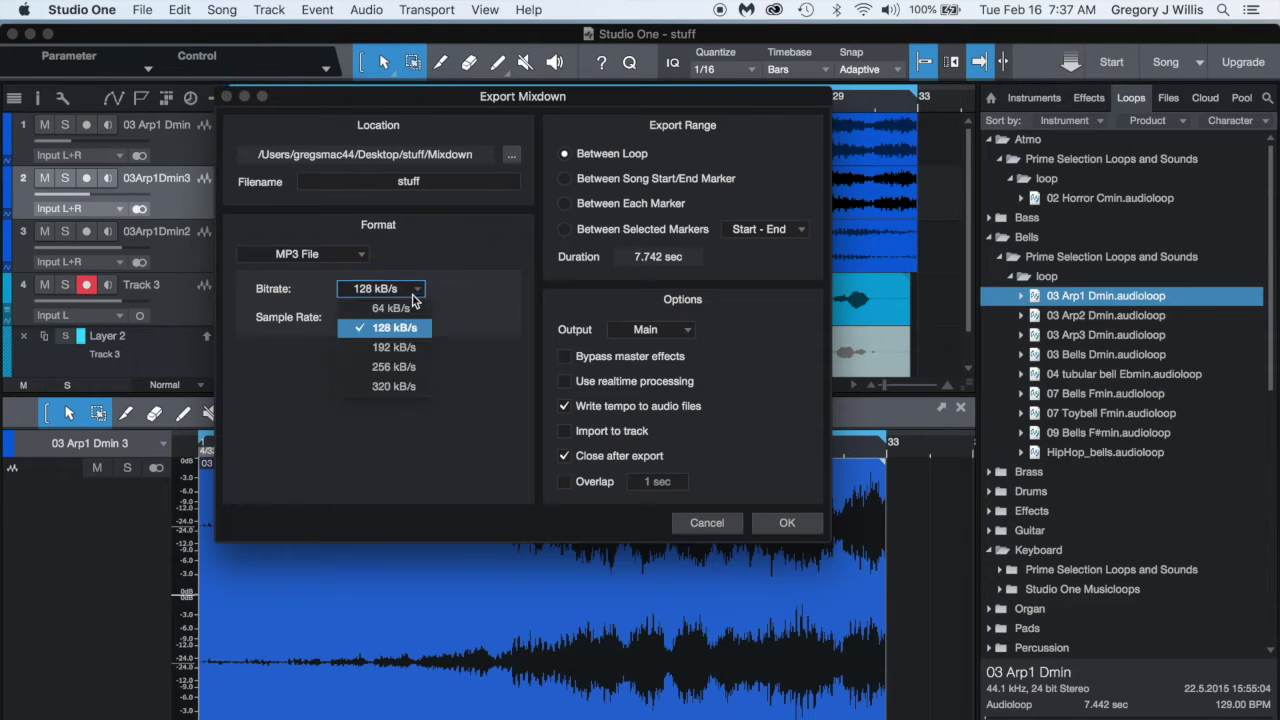
click(395, 386)
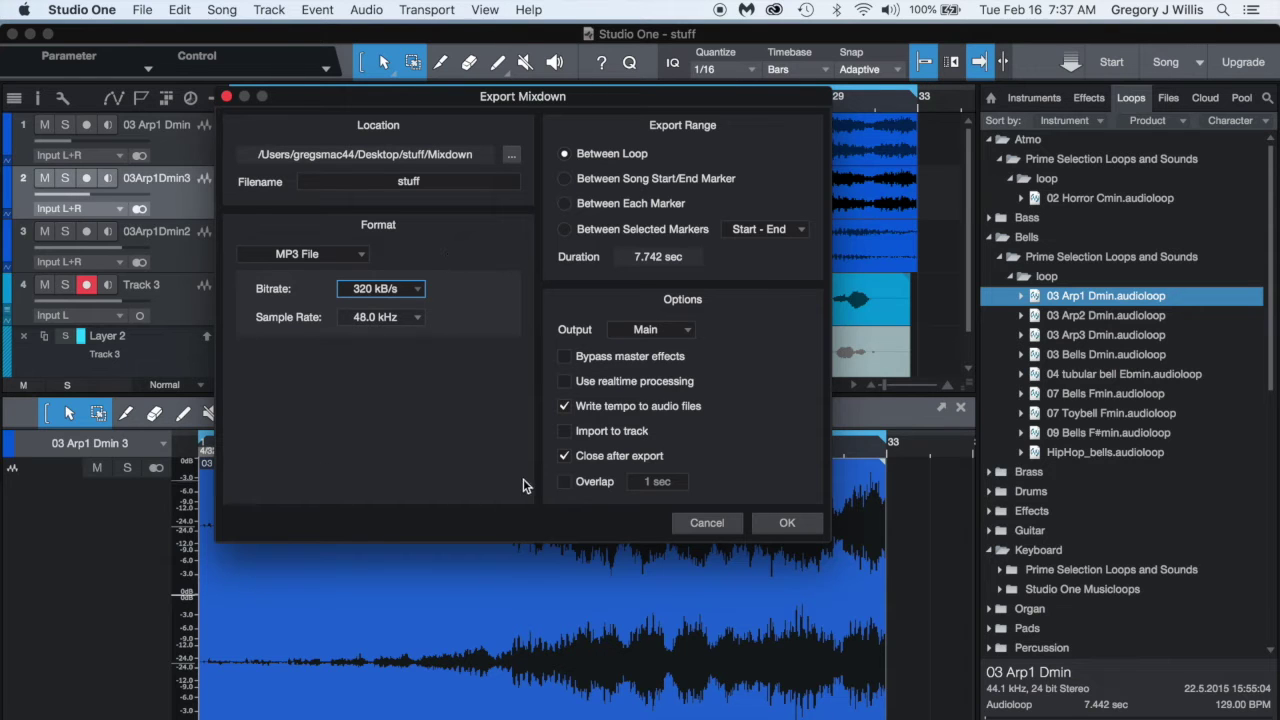
click(787, 523)
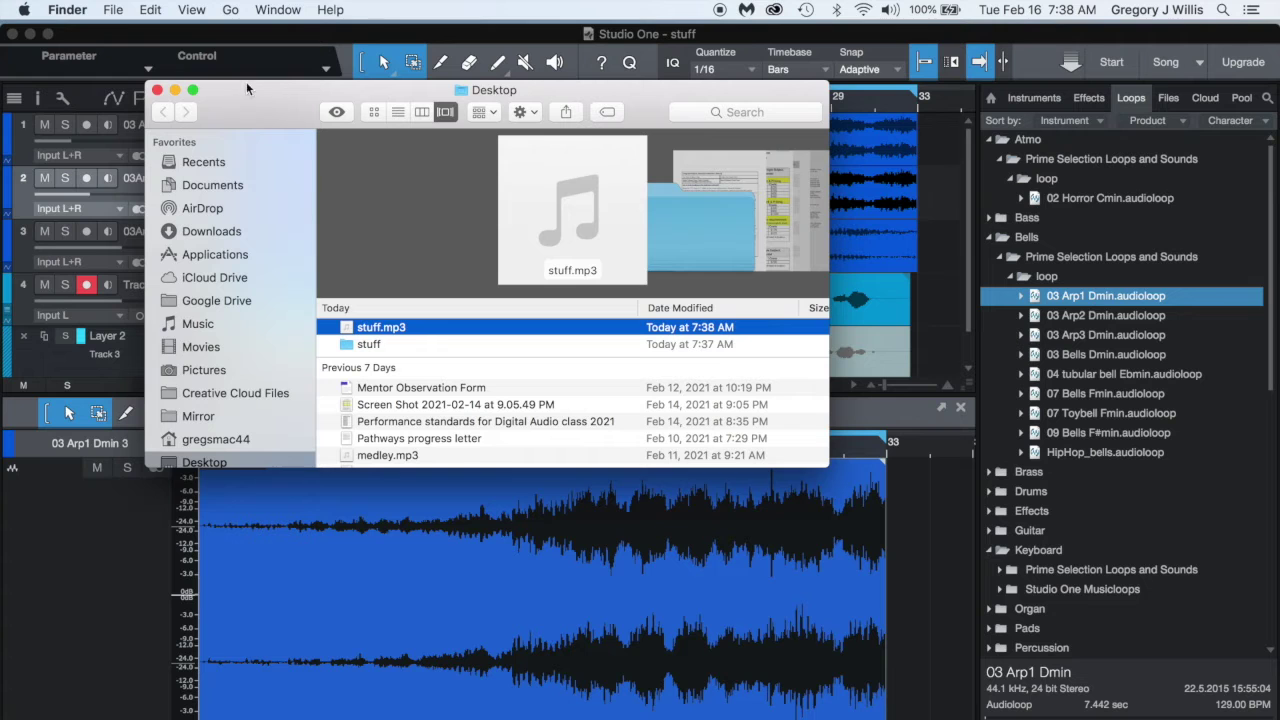
click(157, 90)
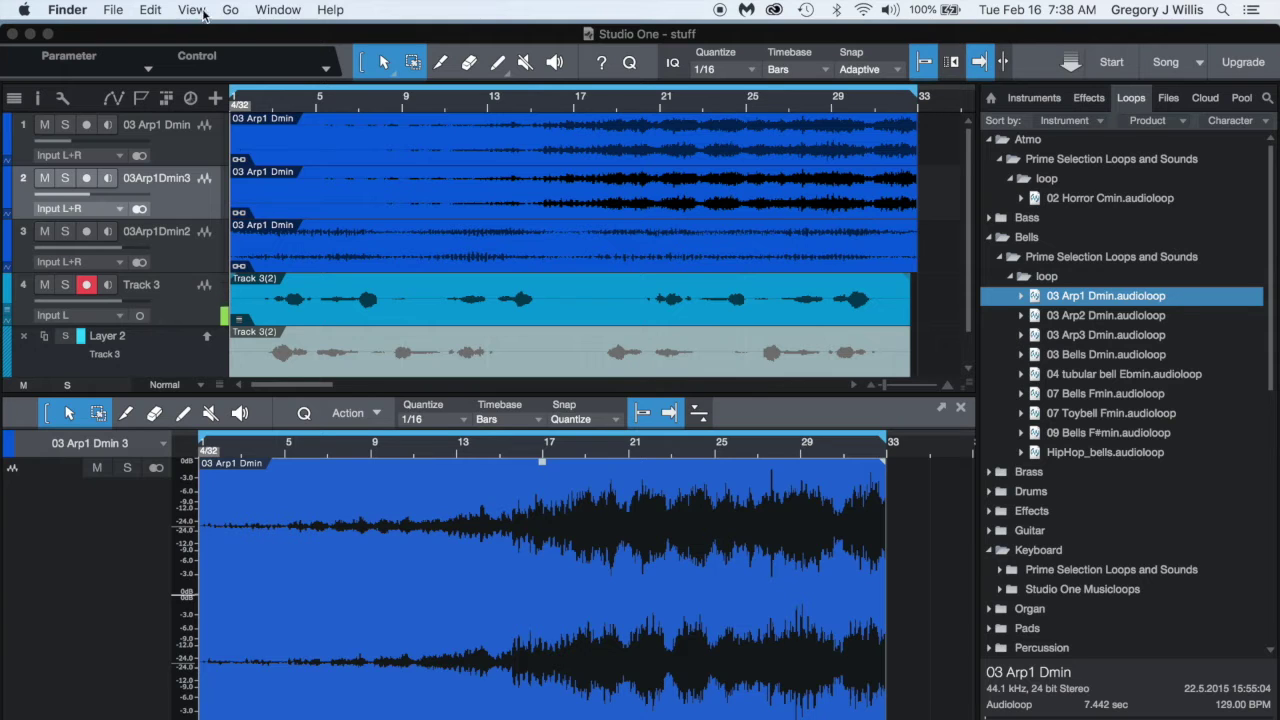
Set up another MP3 mixdown export in Studio One with a 32.0 kHz sample rate and a 64 kB/s bitrate.
click(218, 255)
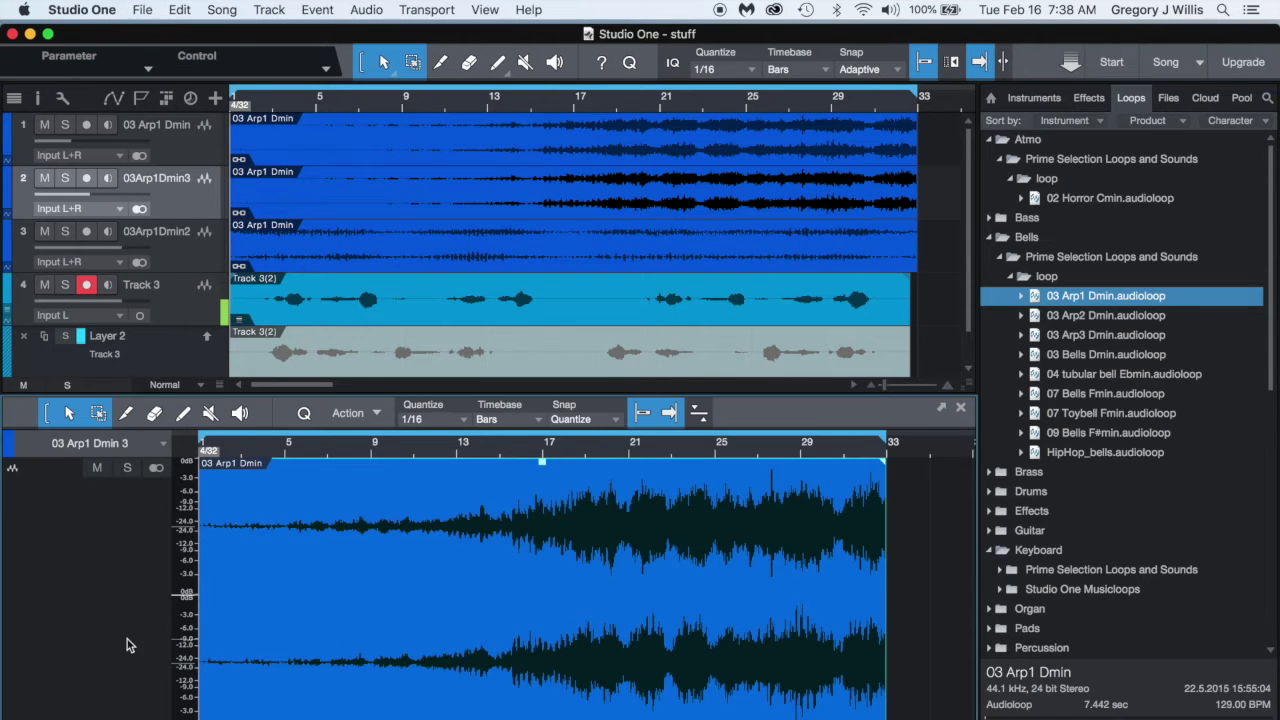
click(221, 10)
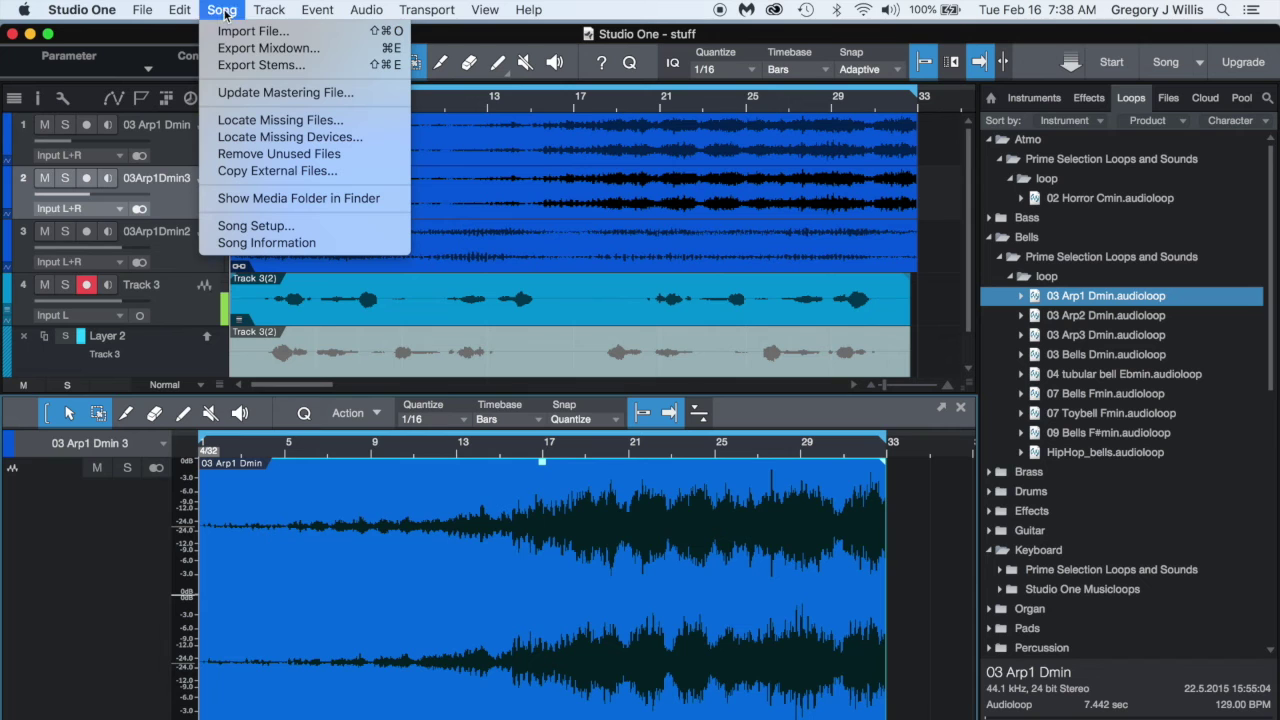
click(236, 51)
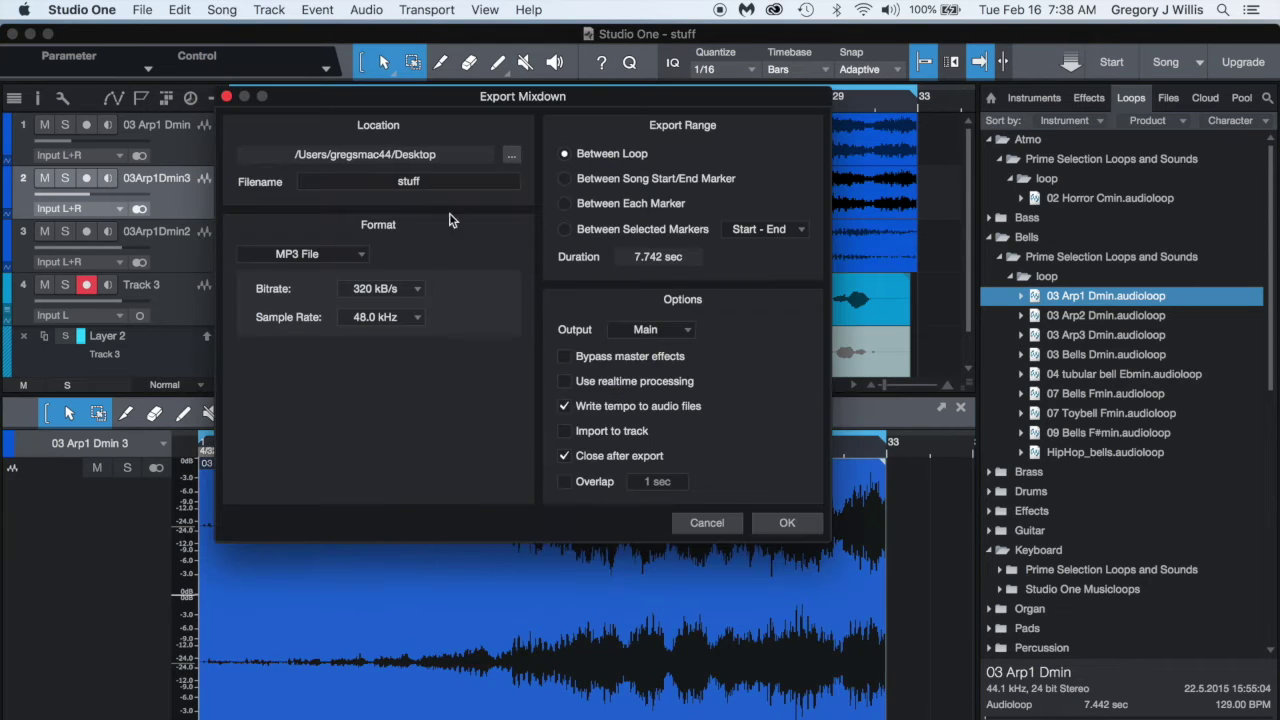
click(419, 318)
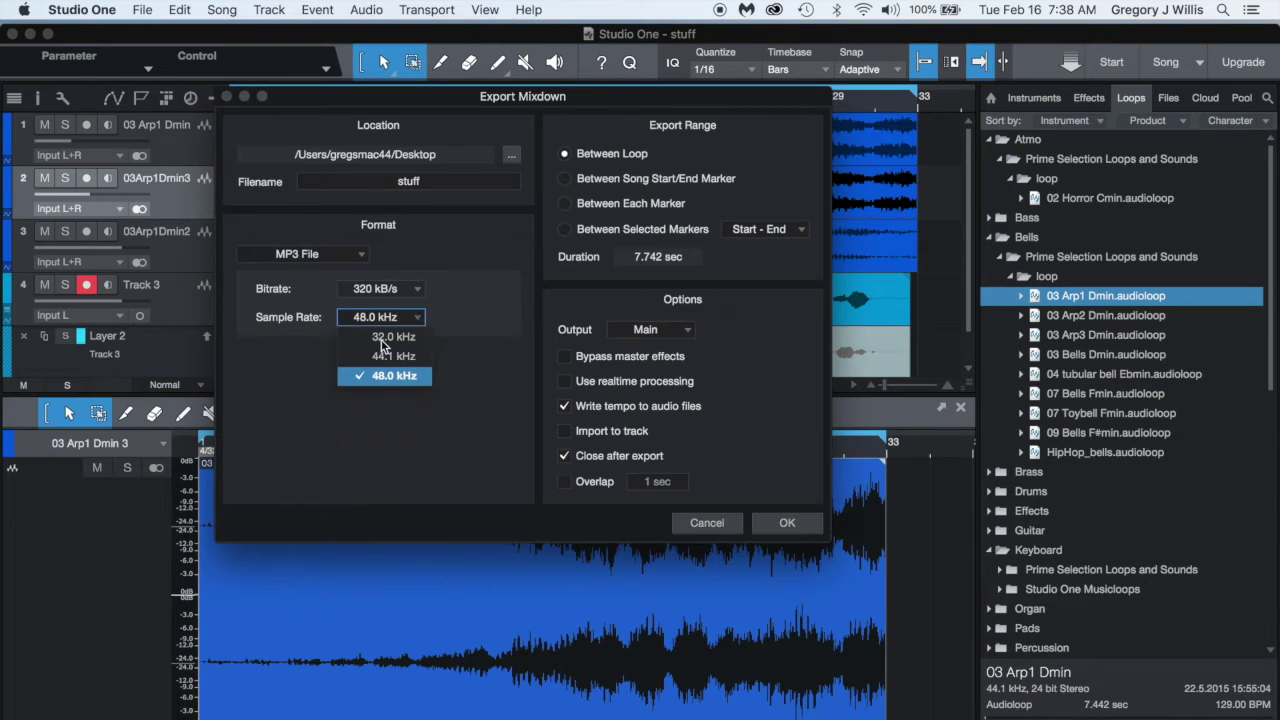
click(380, 340)
click(420, 292)
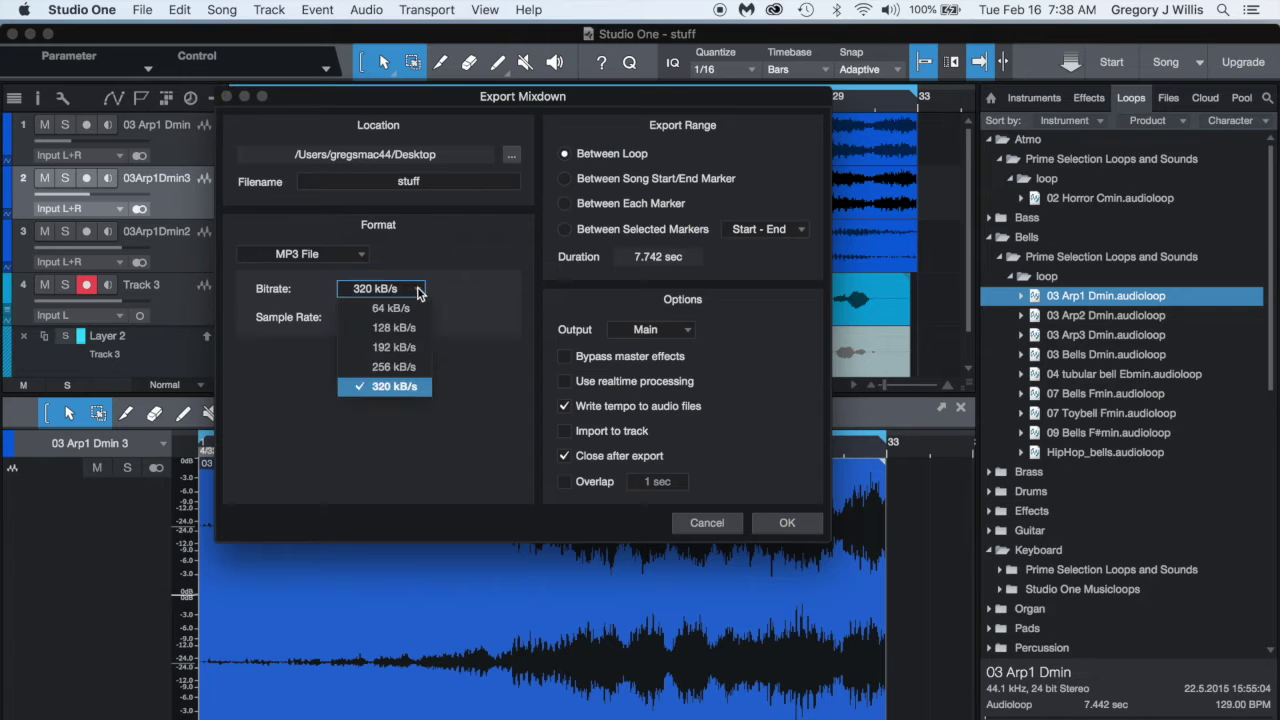
click(395, 308)
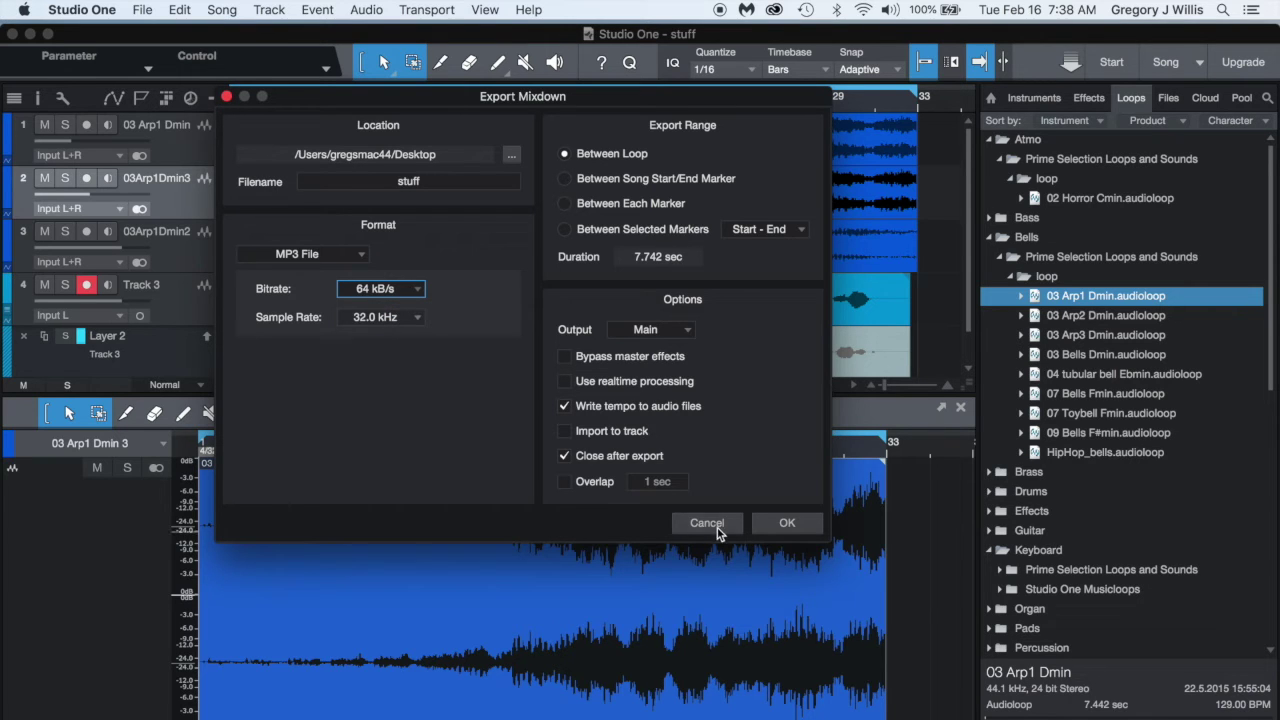
Choose the Desktop as the export location and export the low-bitrate mixdown, closing the Finder window that opens.
click(512, 158)
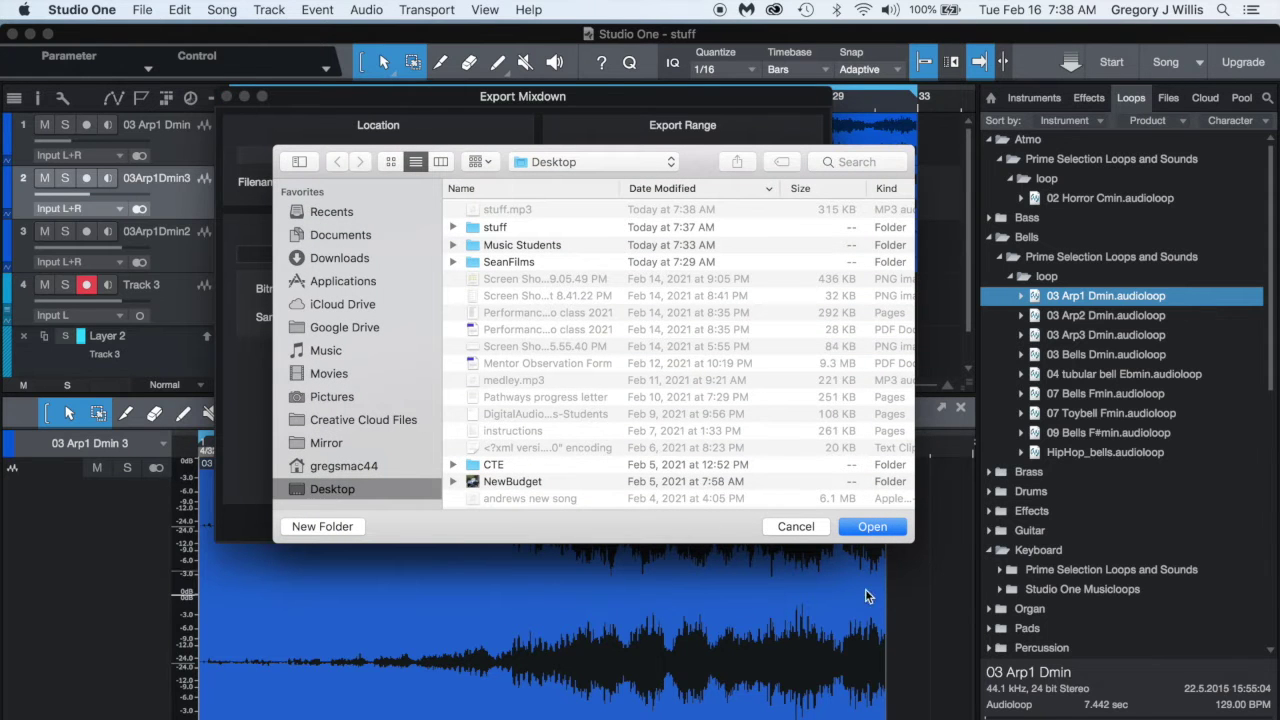
click(872, 527)
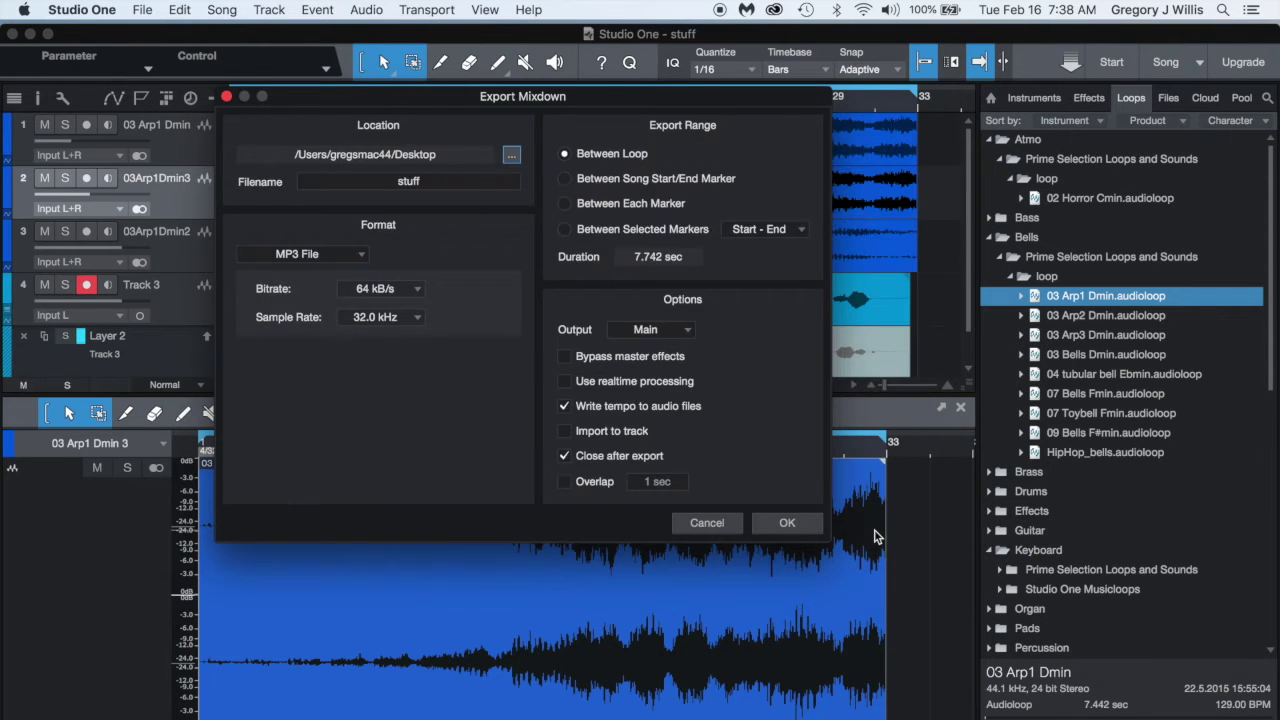
click(786, 526)
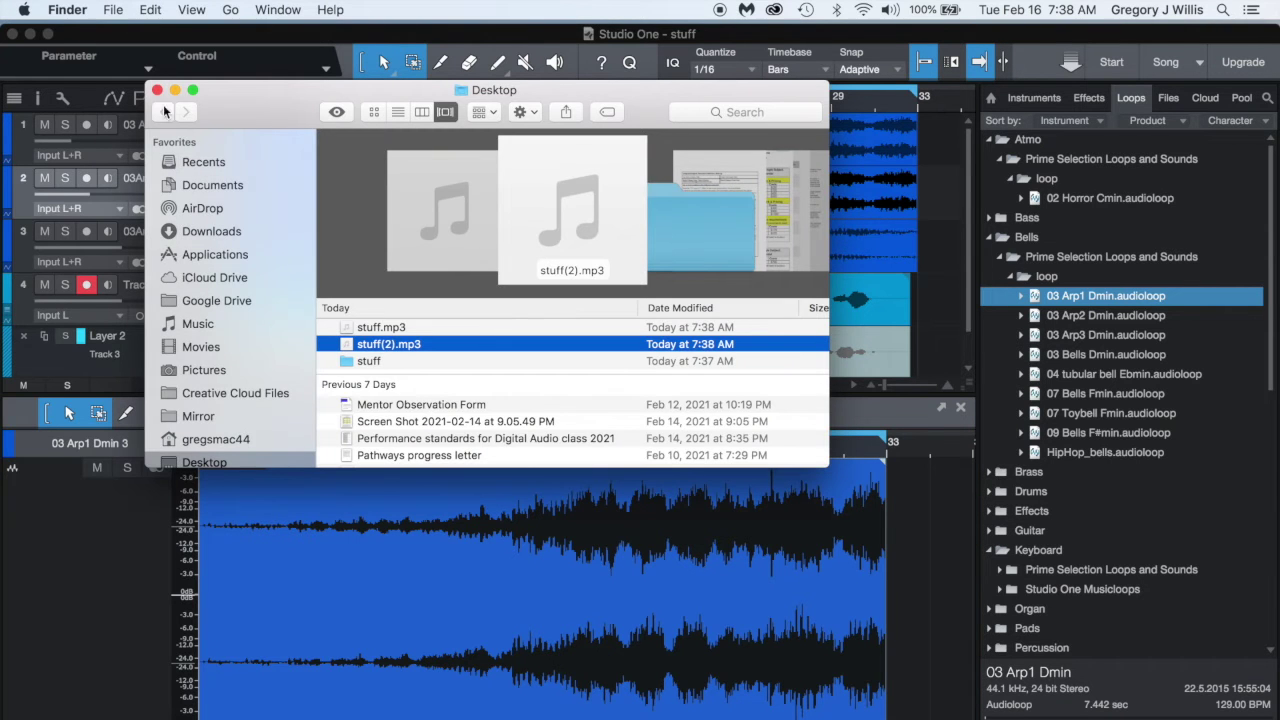
click(157, 91)
Uncover the desktop and show the file info of stuff(2).mp3 and stuff.mp3 to compare their sizes.
drag(1221, 28, 978, 314)
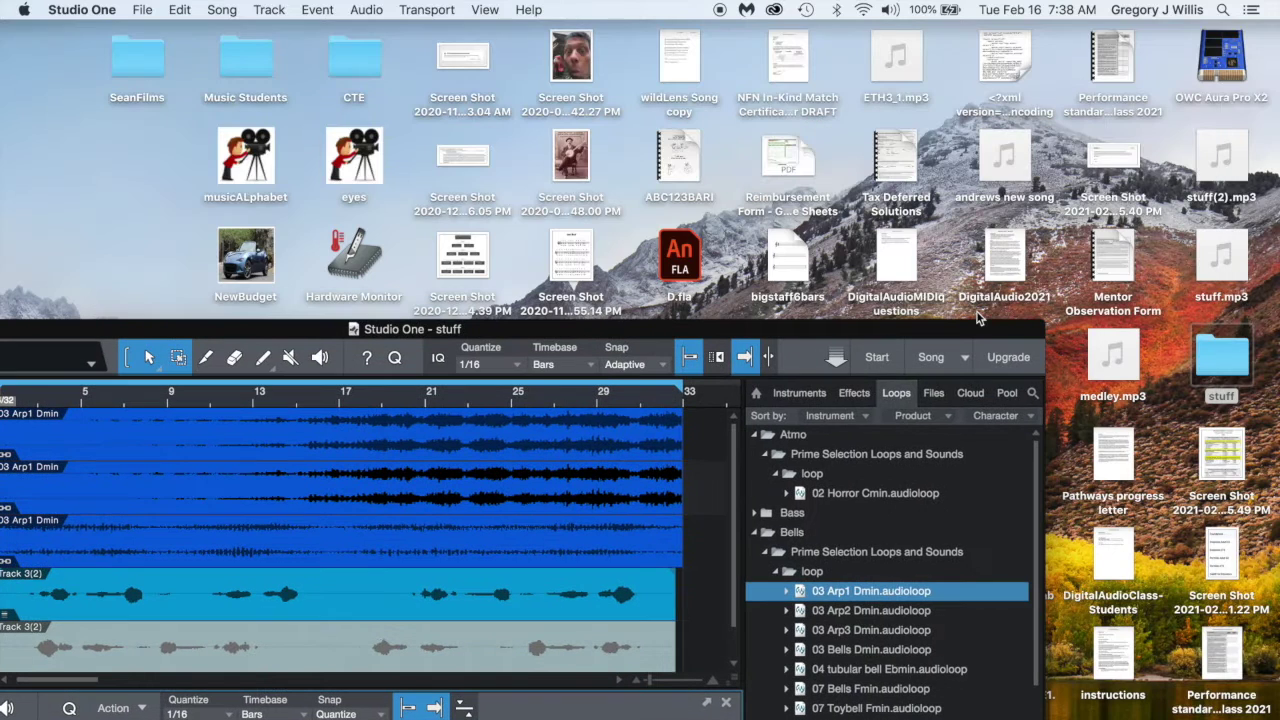
right_click(1213, 177)
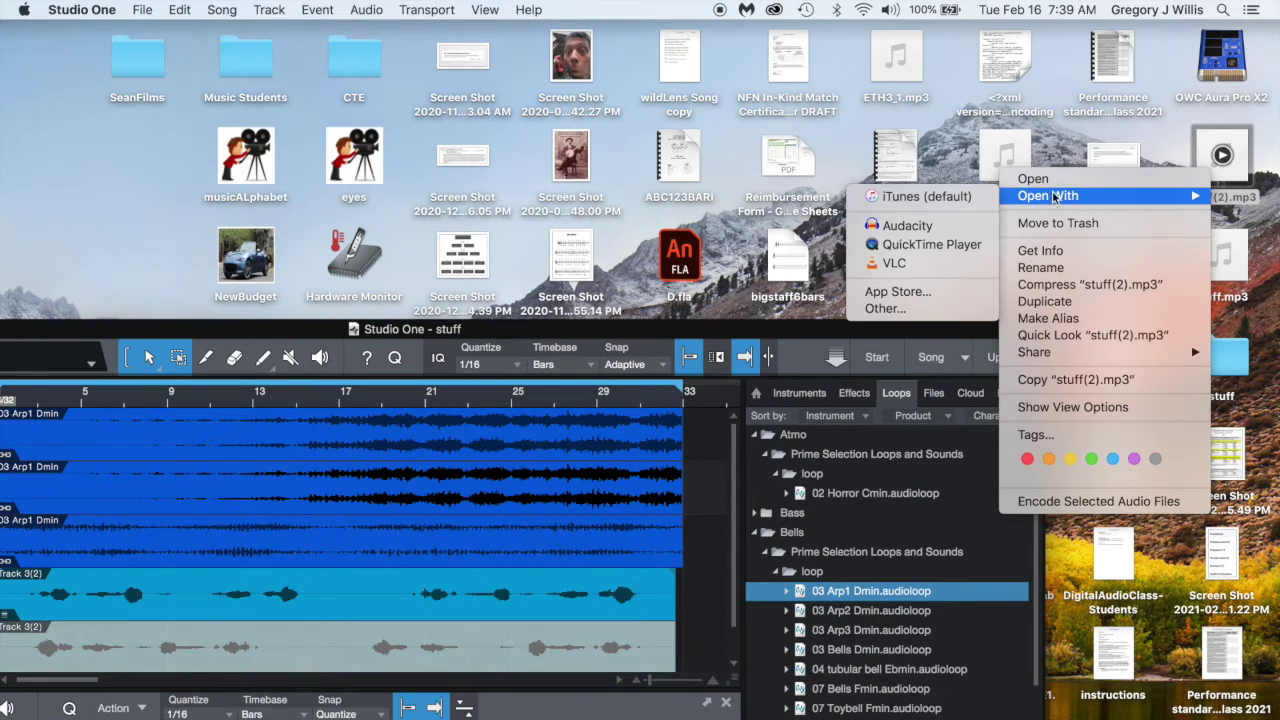
click(1042, 252)
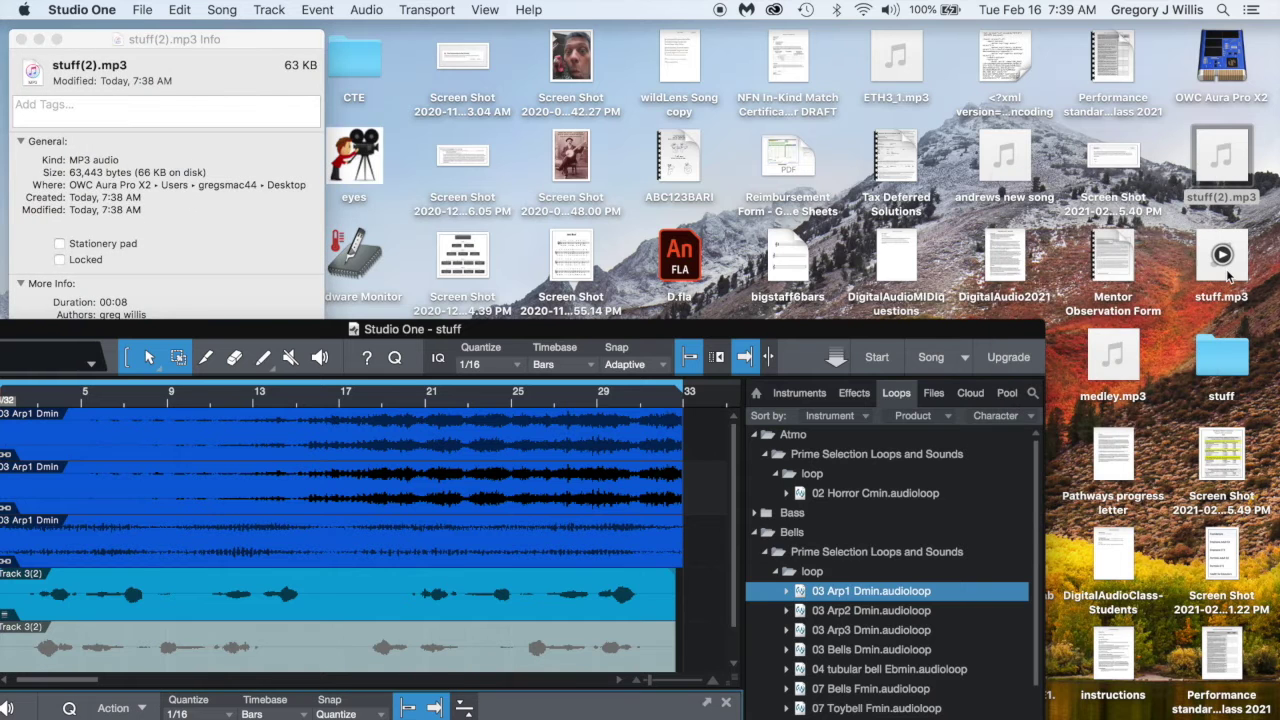
right_click(1226, 280)
click(1160, 349)
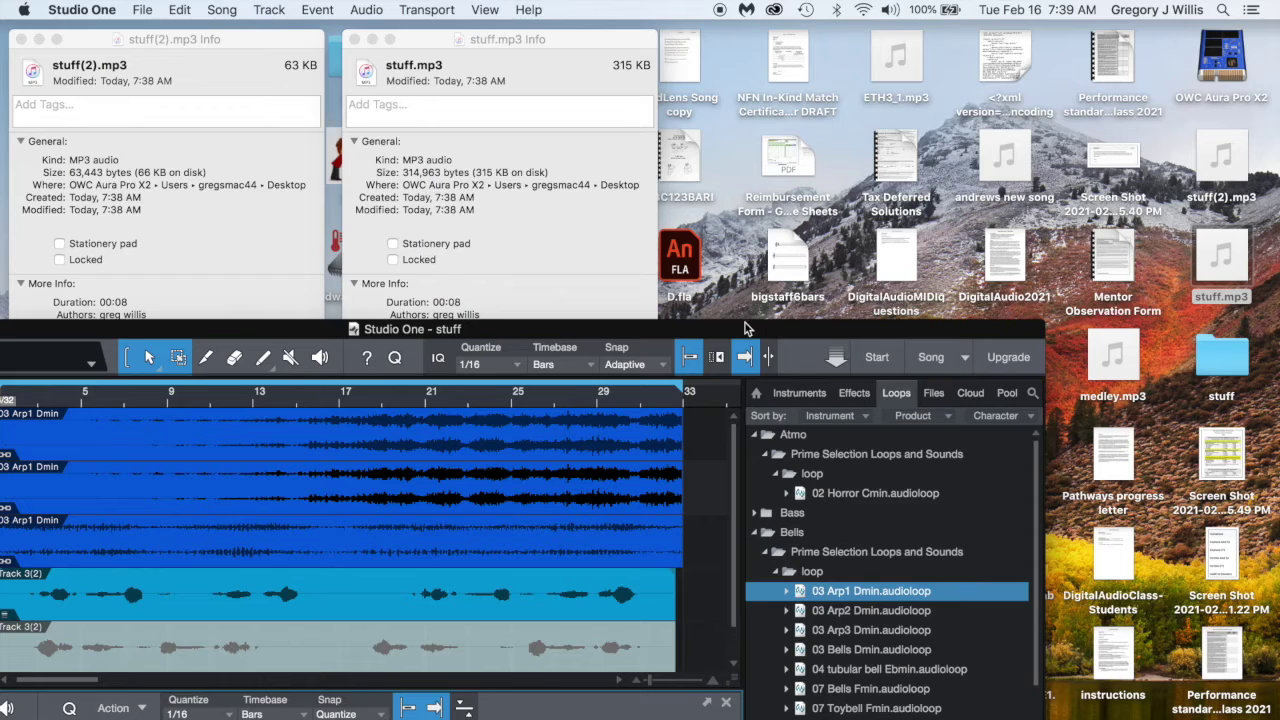
Move the Studio One window back and set up a mixdown export as a Wave File with a 44.1 kHz sample rate.
drag(740, 328, 970, 41)
click(222, 10)
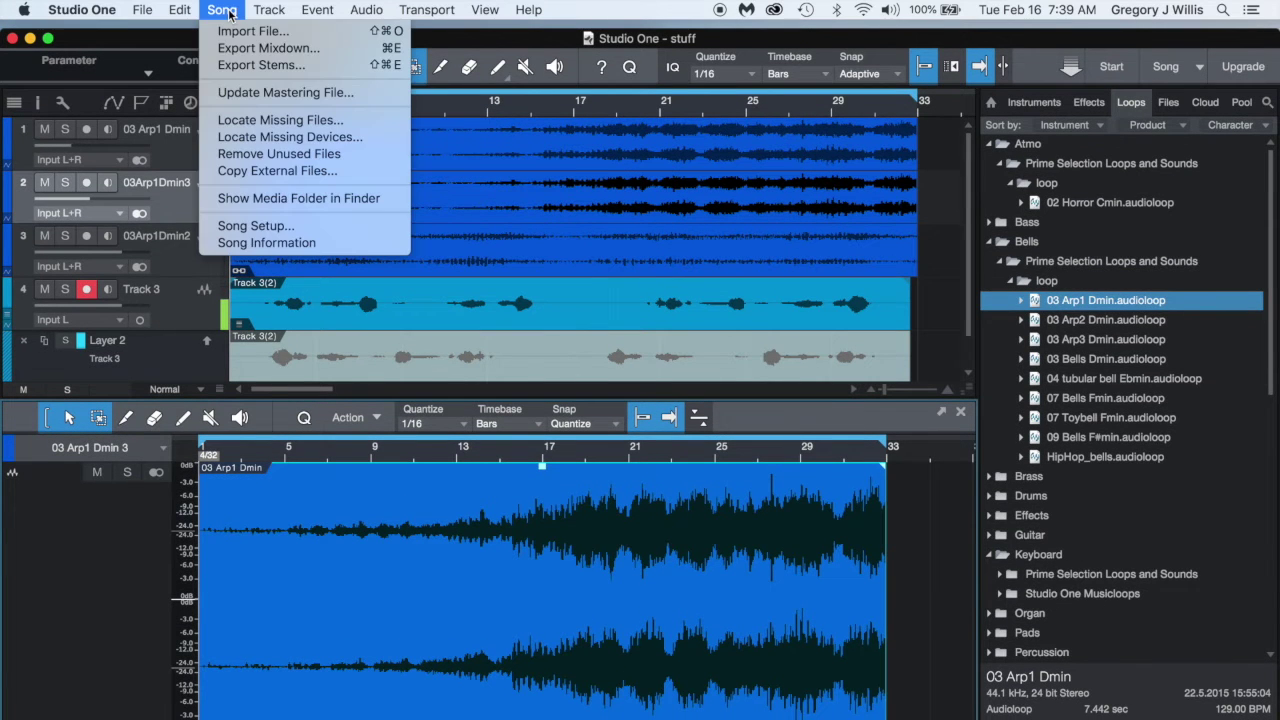
click(250, 50)
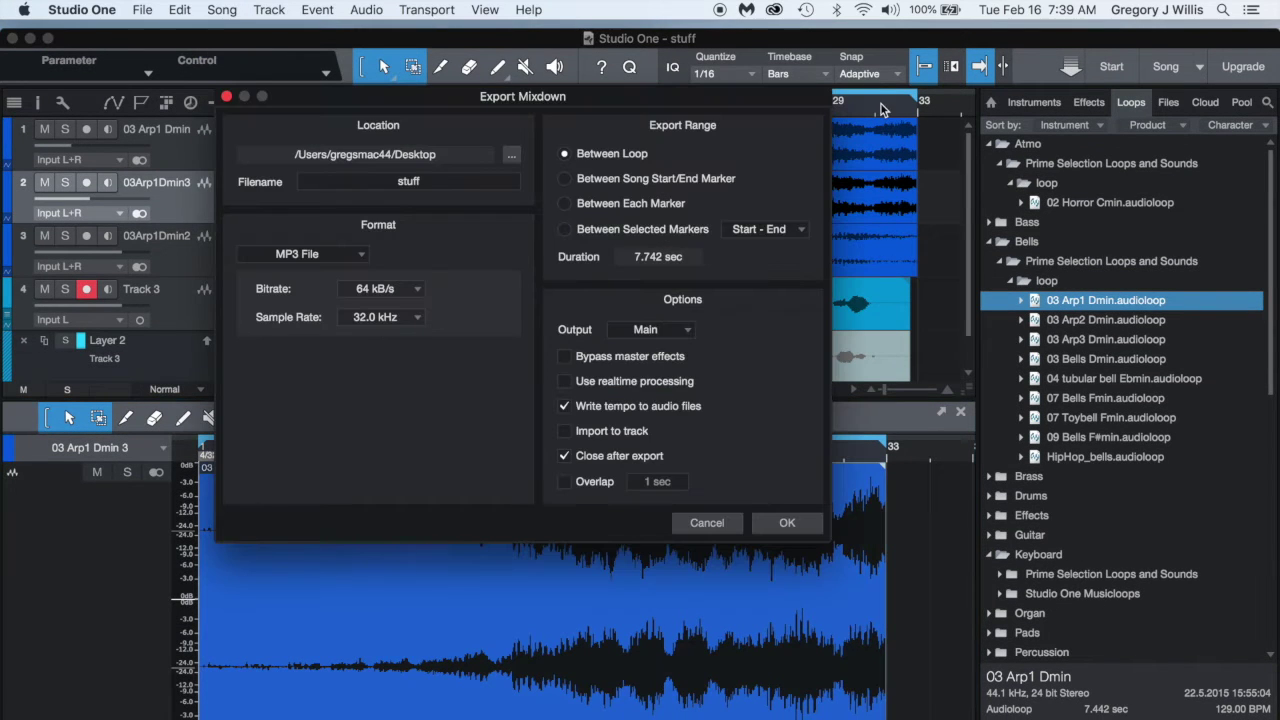
click(362, 263)
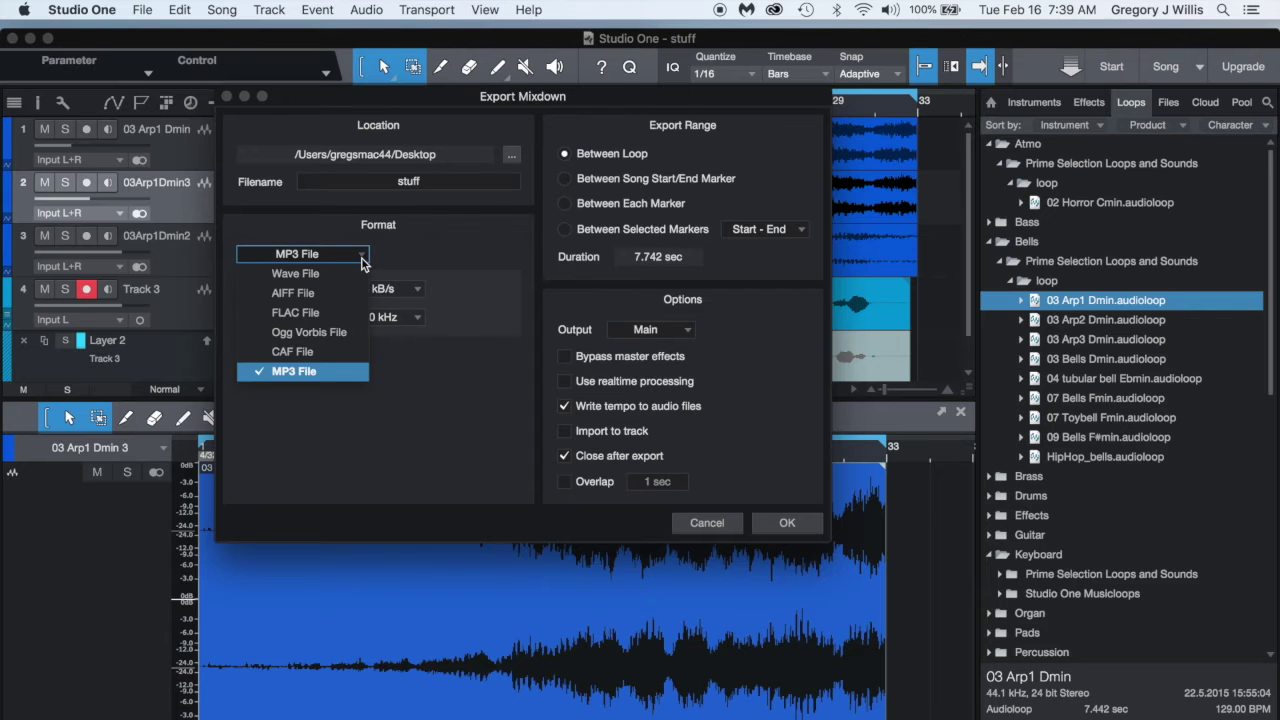
click(293, 277)
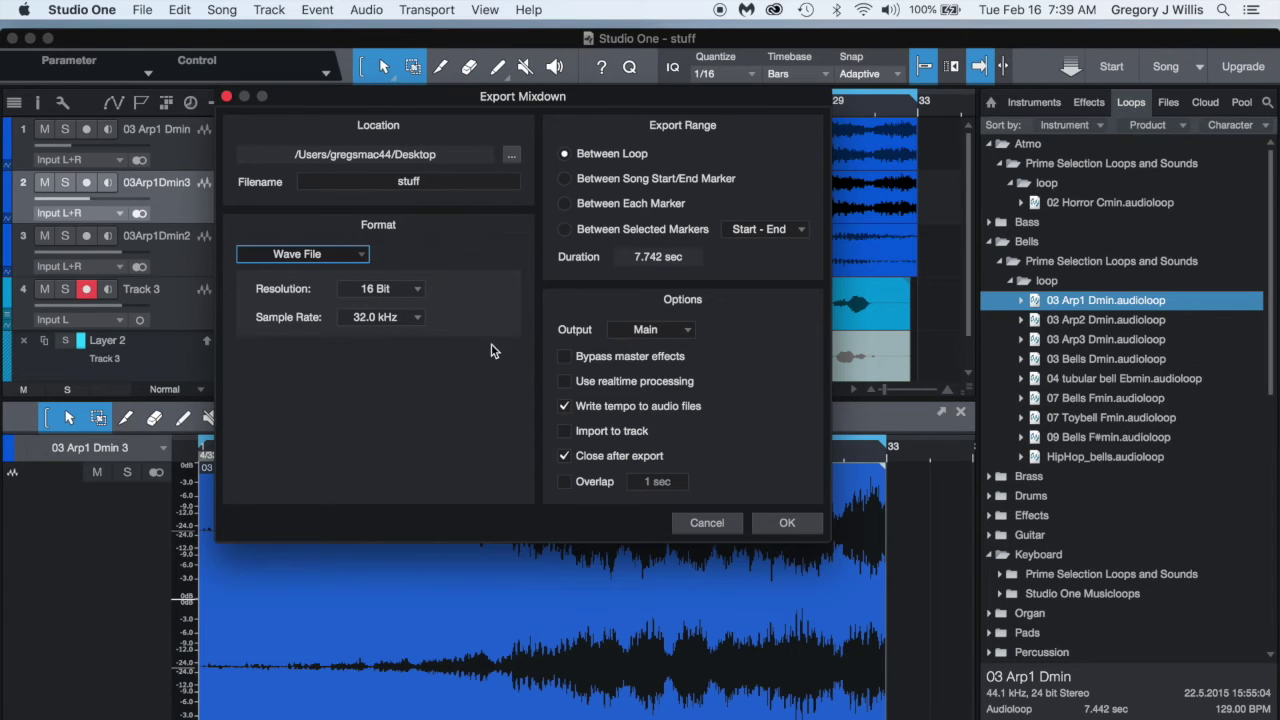
click(417, 319)
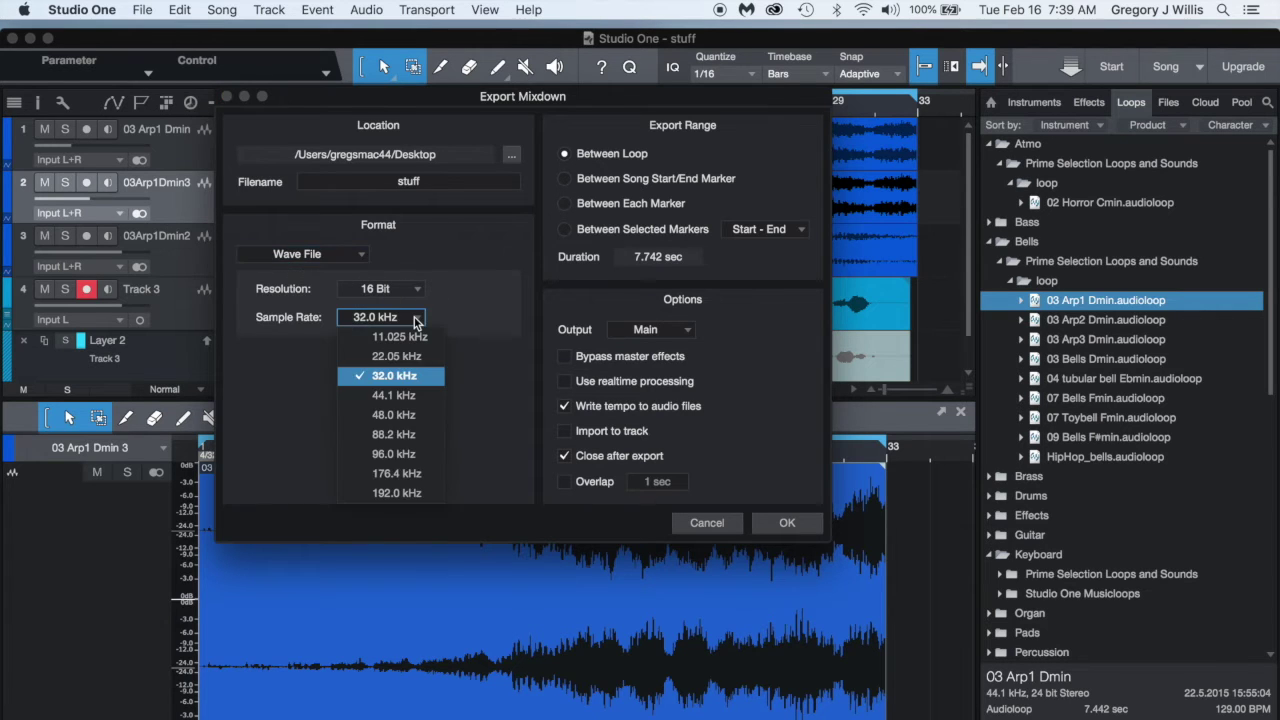
click(395, 395)
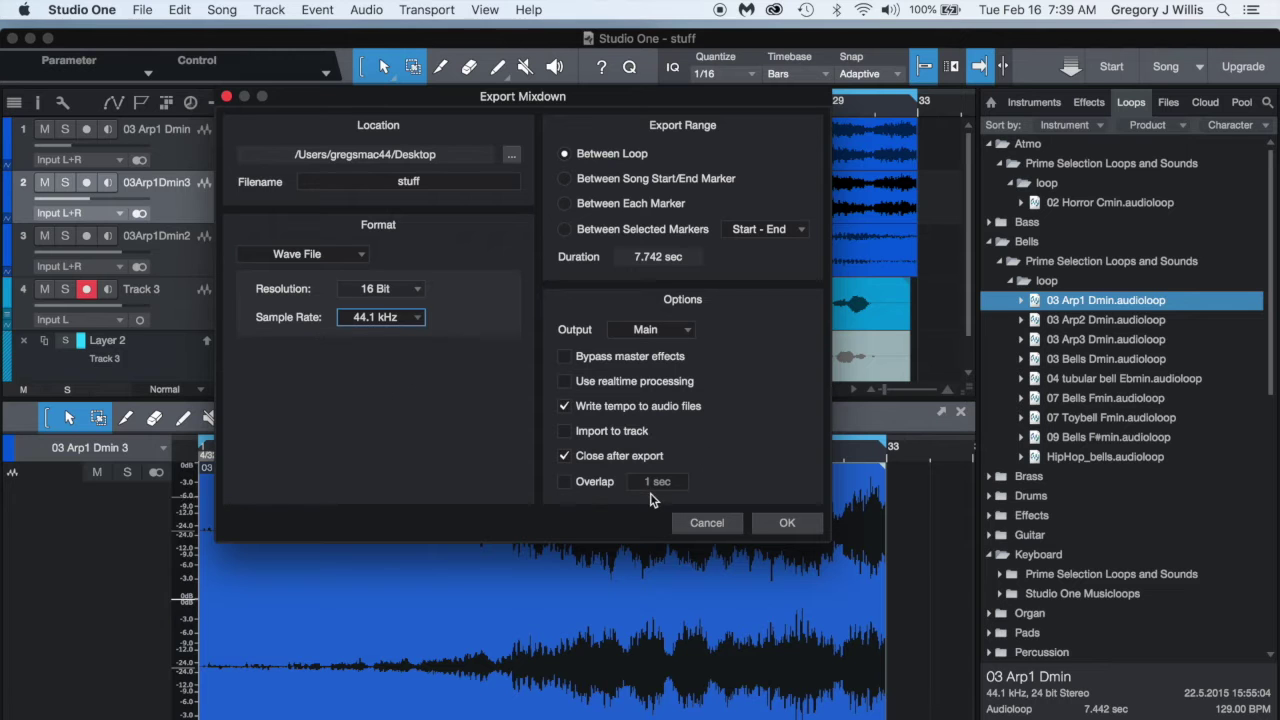
Export the WAV mixdown to the Desktop under the filename stuff333 and minimize the Finder window that opens.
click(511, 156)
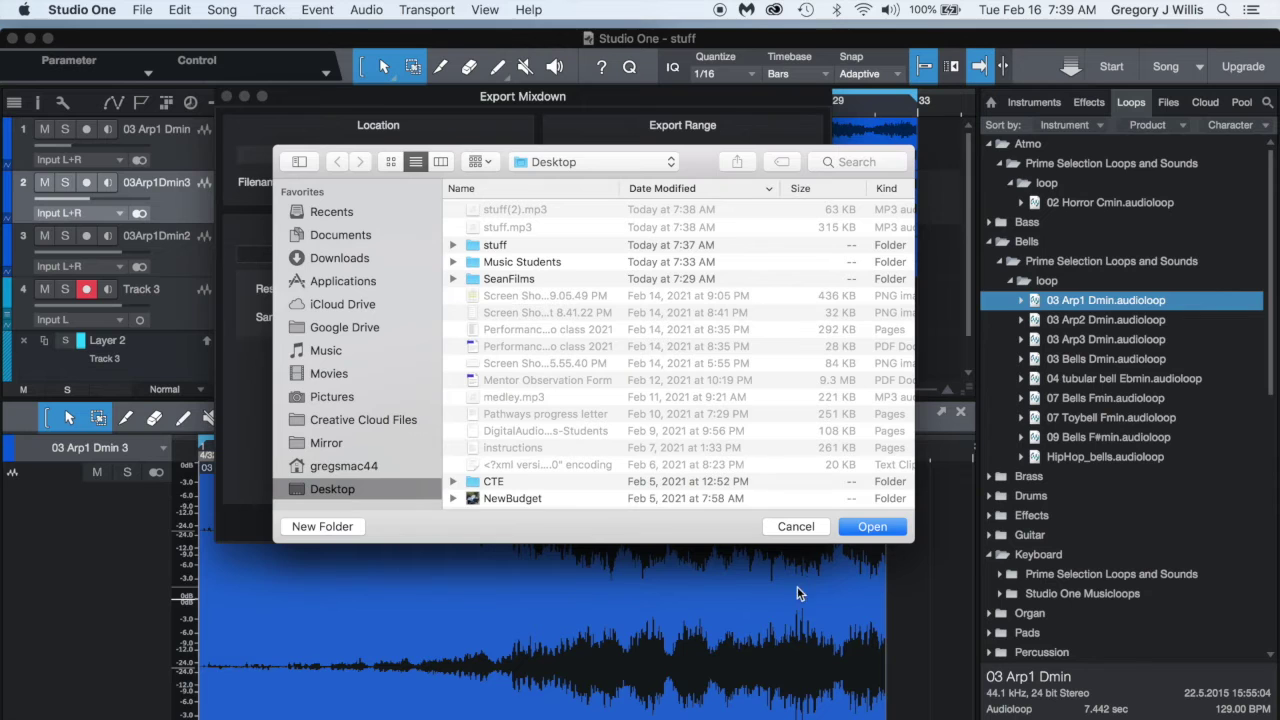
click(862, 530)
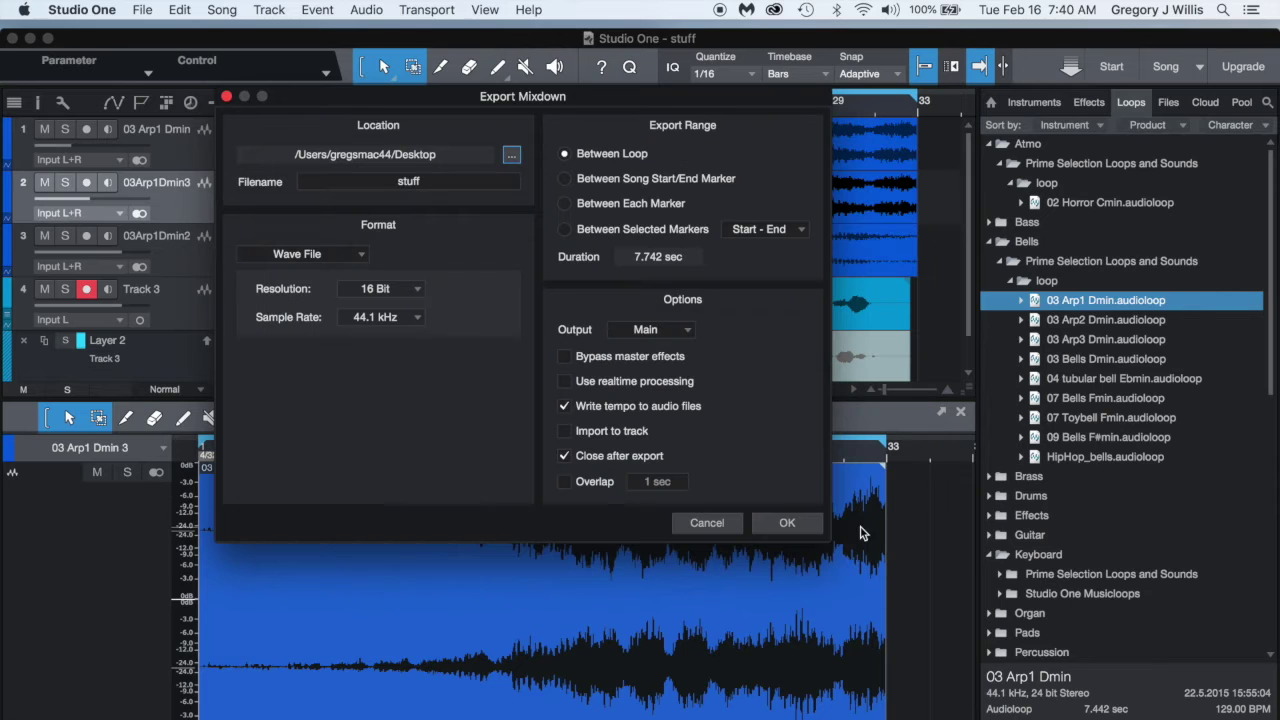
click(435, 180)
click(435, 181)
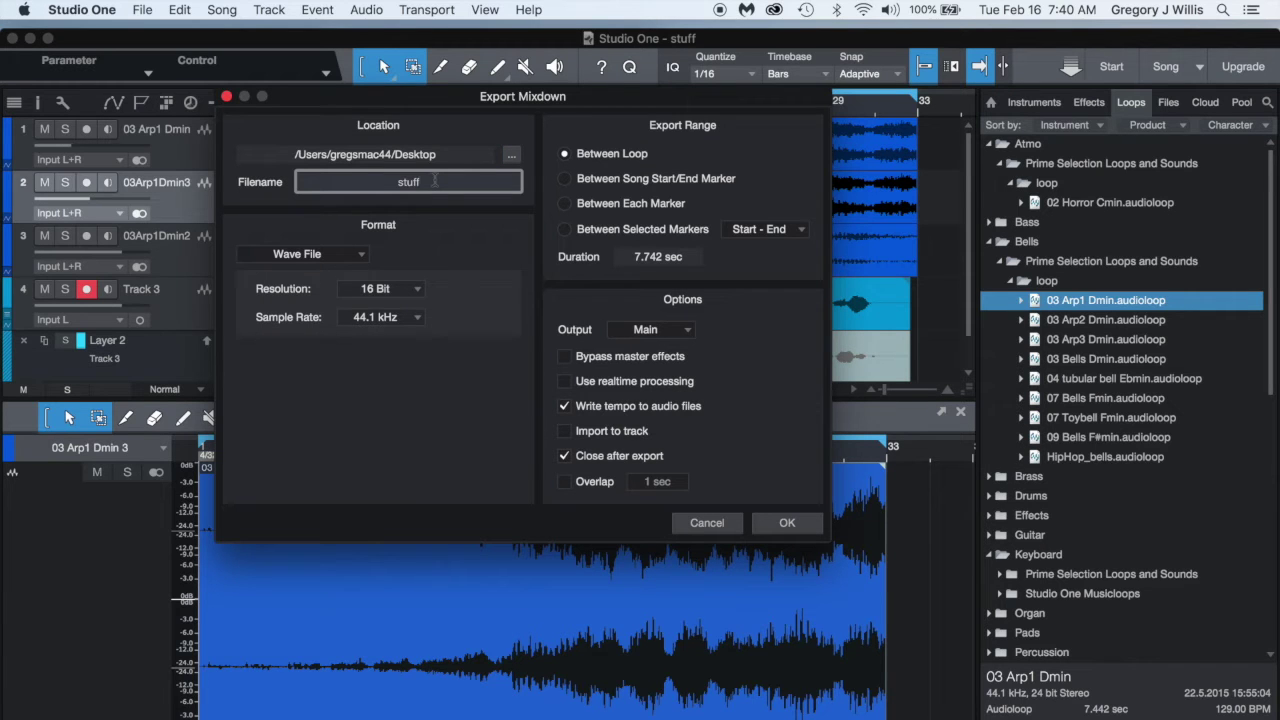
text(333)
click(786, 526)
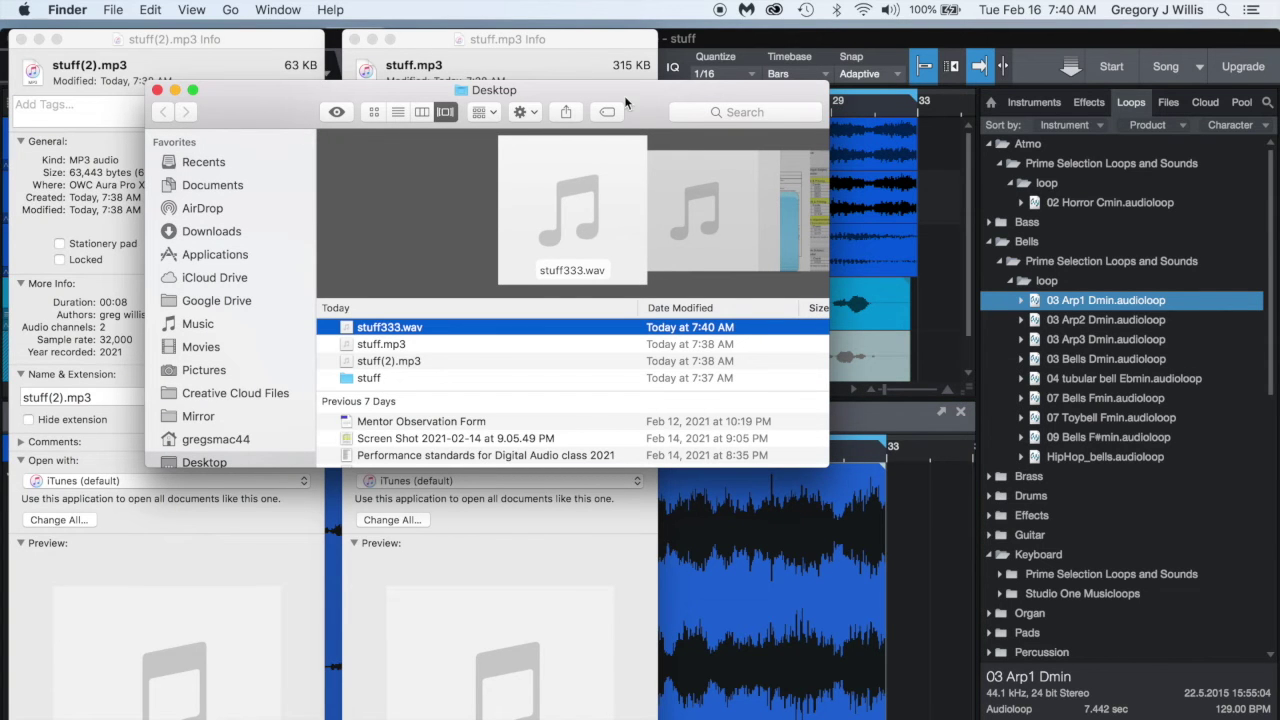
click(174, 90)
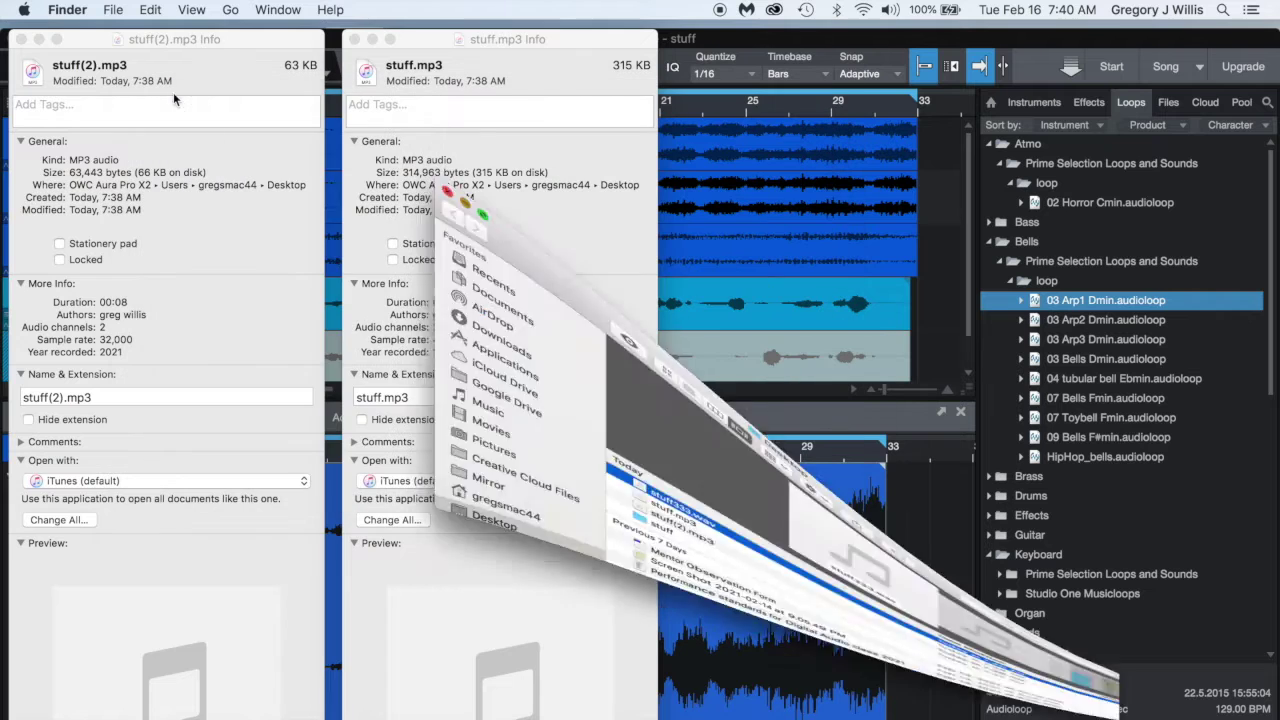
Set up another WAV mixdown export in Studio One with a 192.0 kHz sample rate and 32 Bit Float resolution.
click(850, 40)
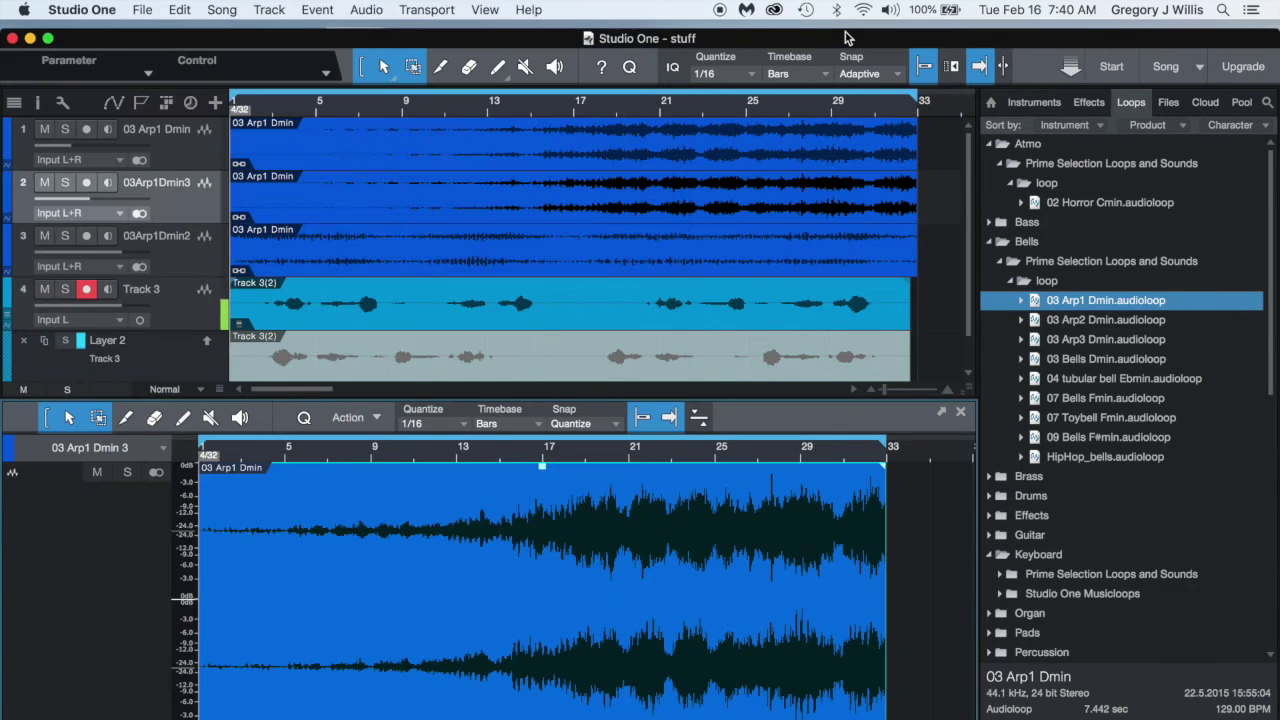
click(221, 10)
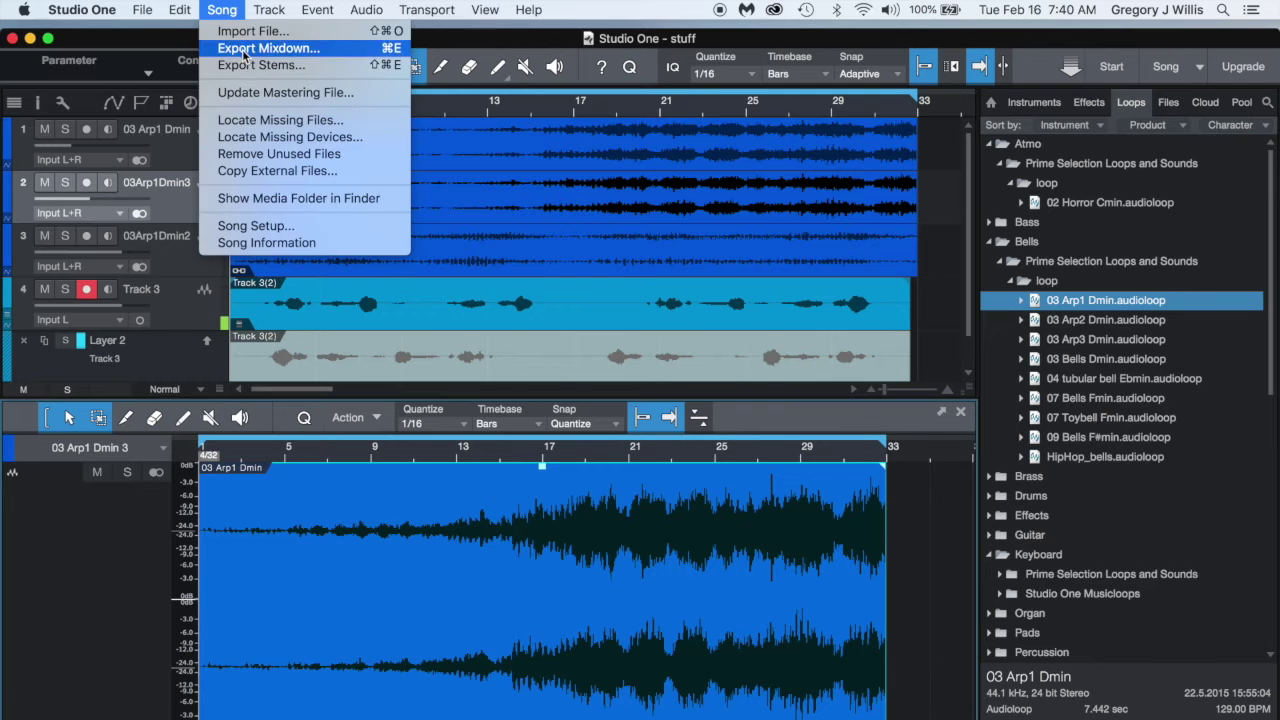
click(252, 48)
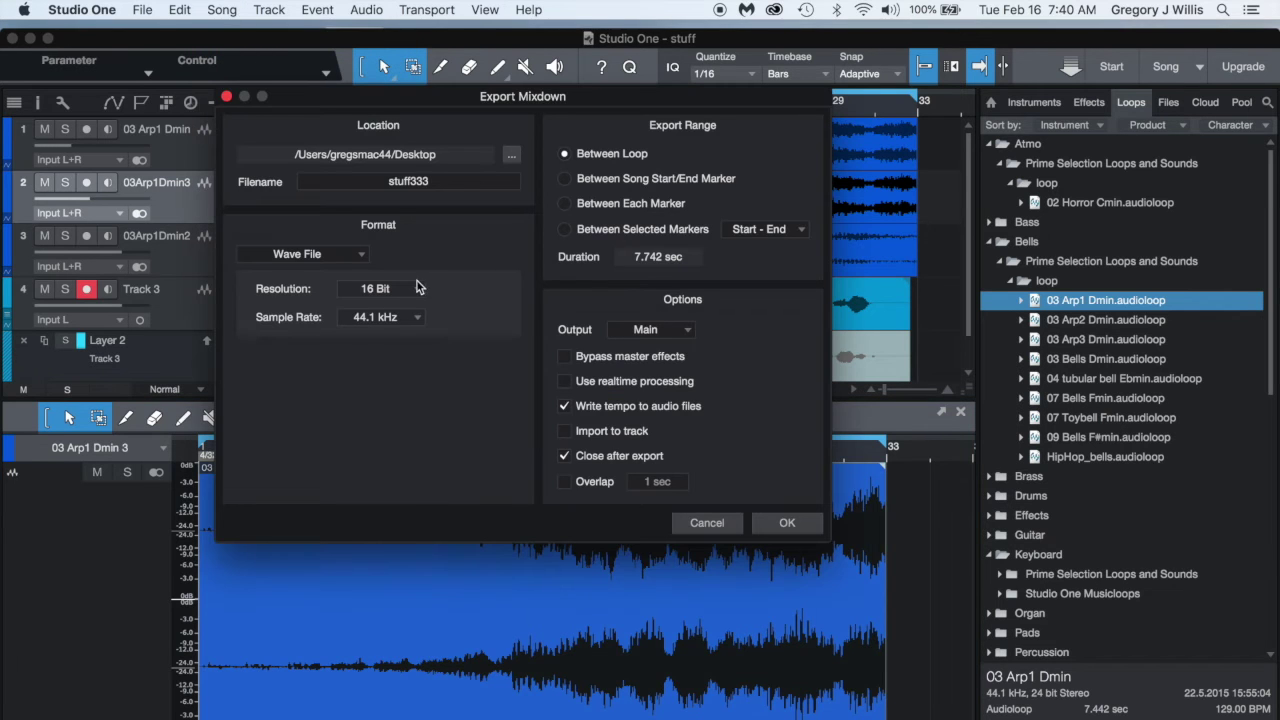
click(420, 318)
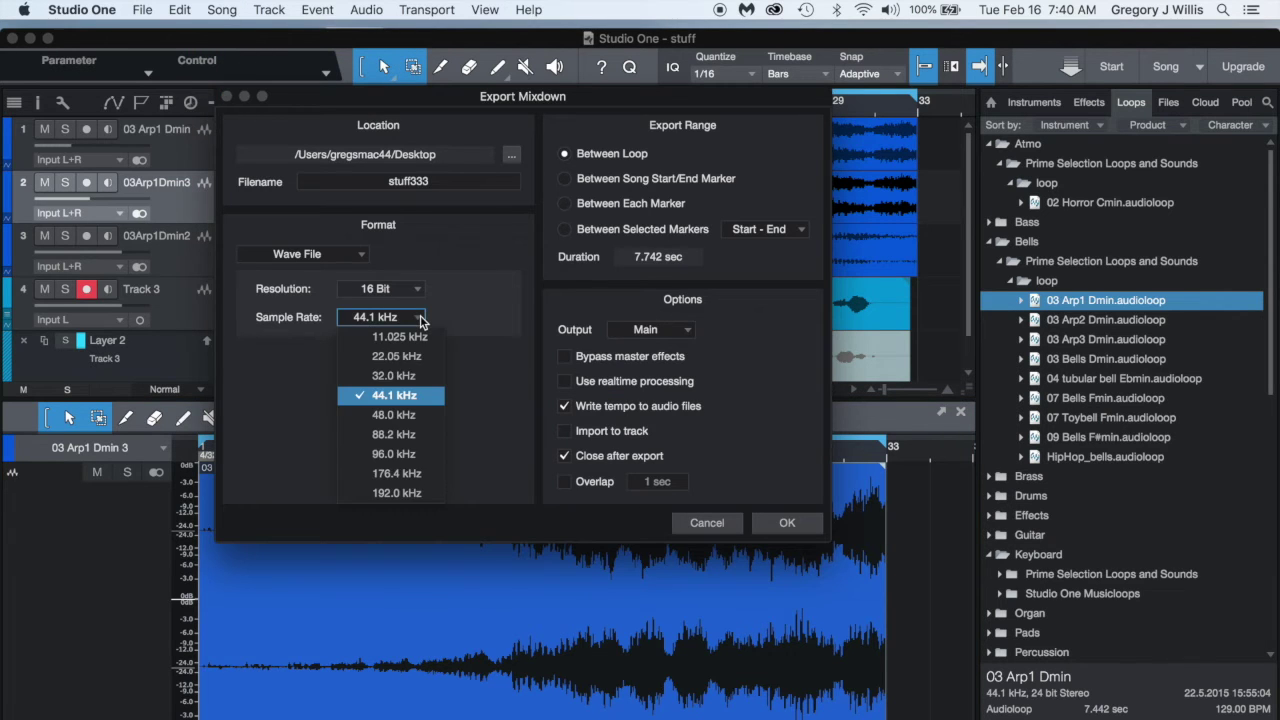
click(400, 493)
click(421, 290)
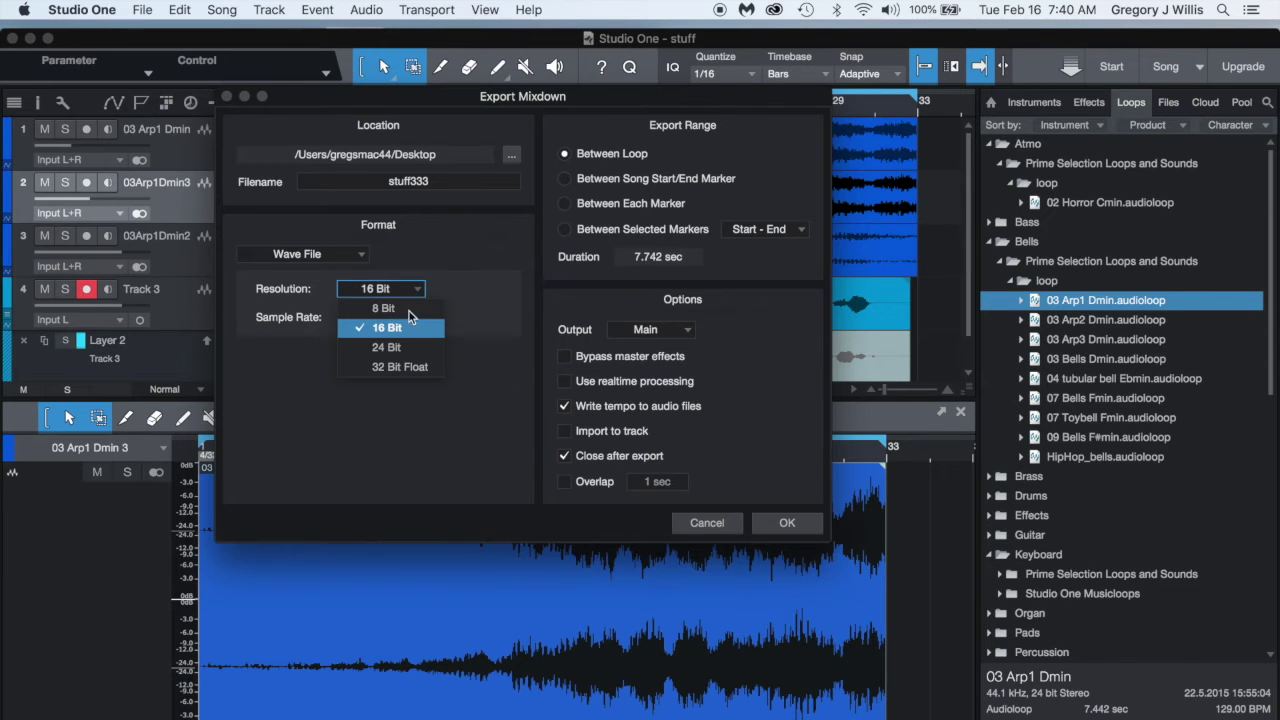
click(396, 369)
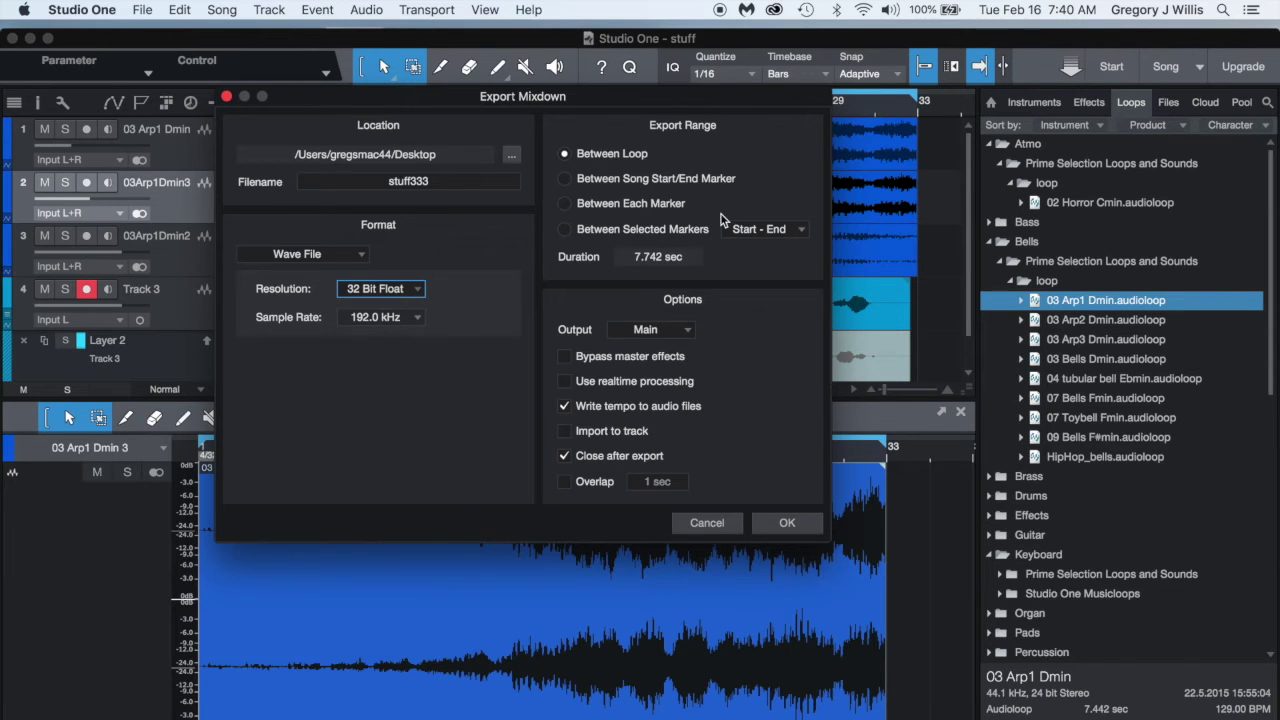
Choose the Desktop as the export location and export the 32 Bit Float WAV mixdown.
click(512, 157)
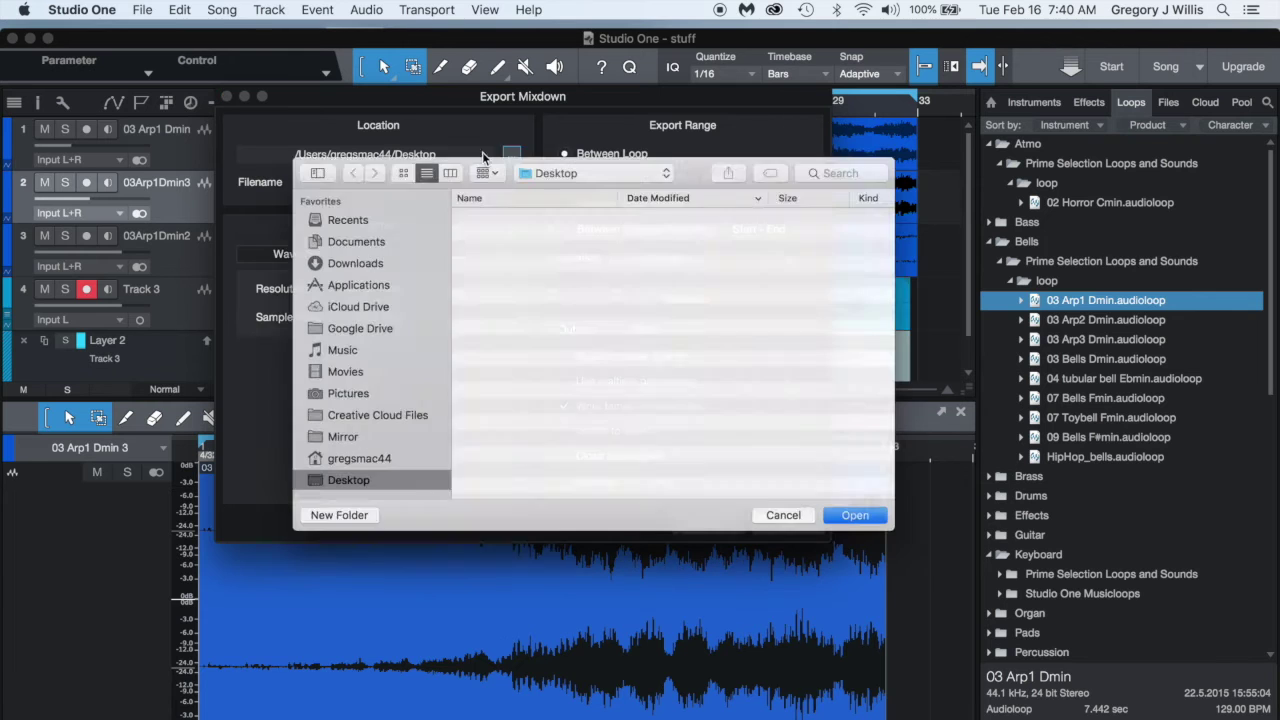
click(874, 527)
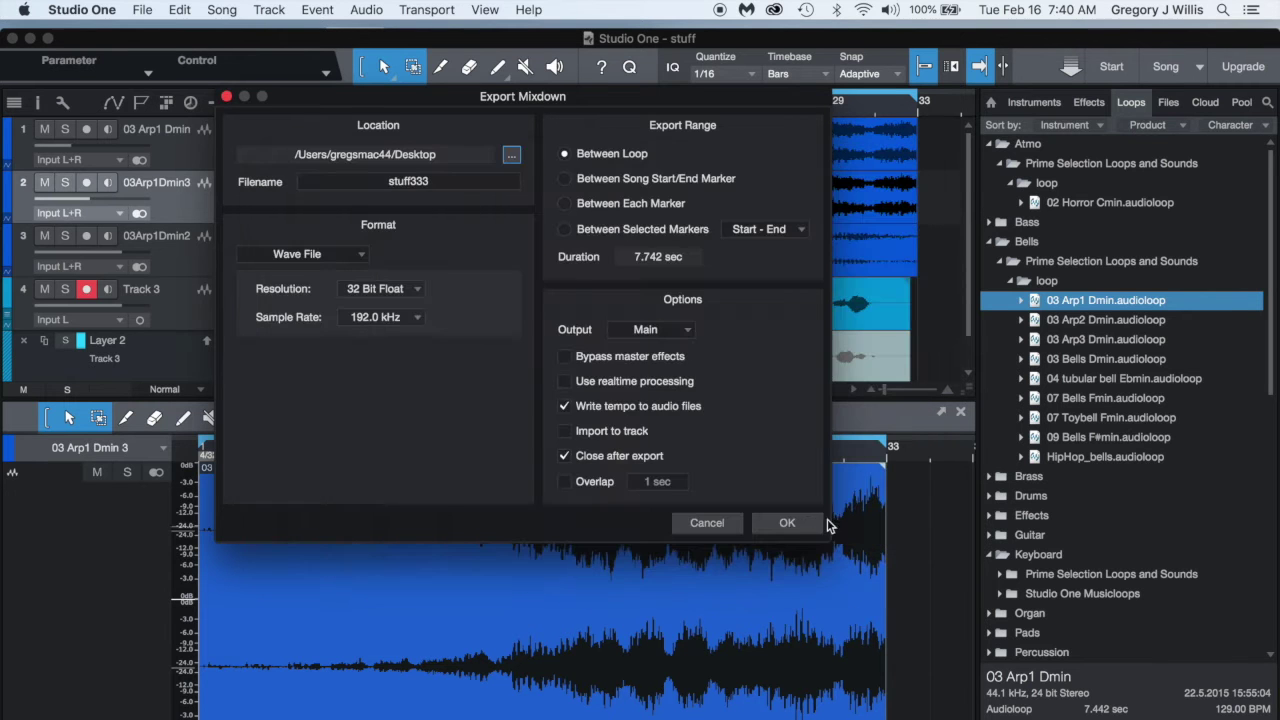
click(786, 523)
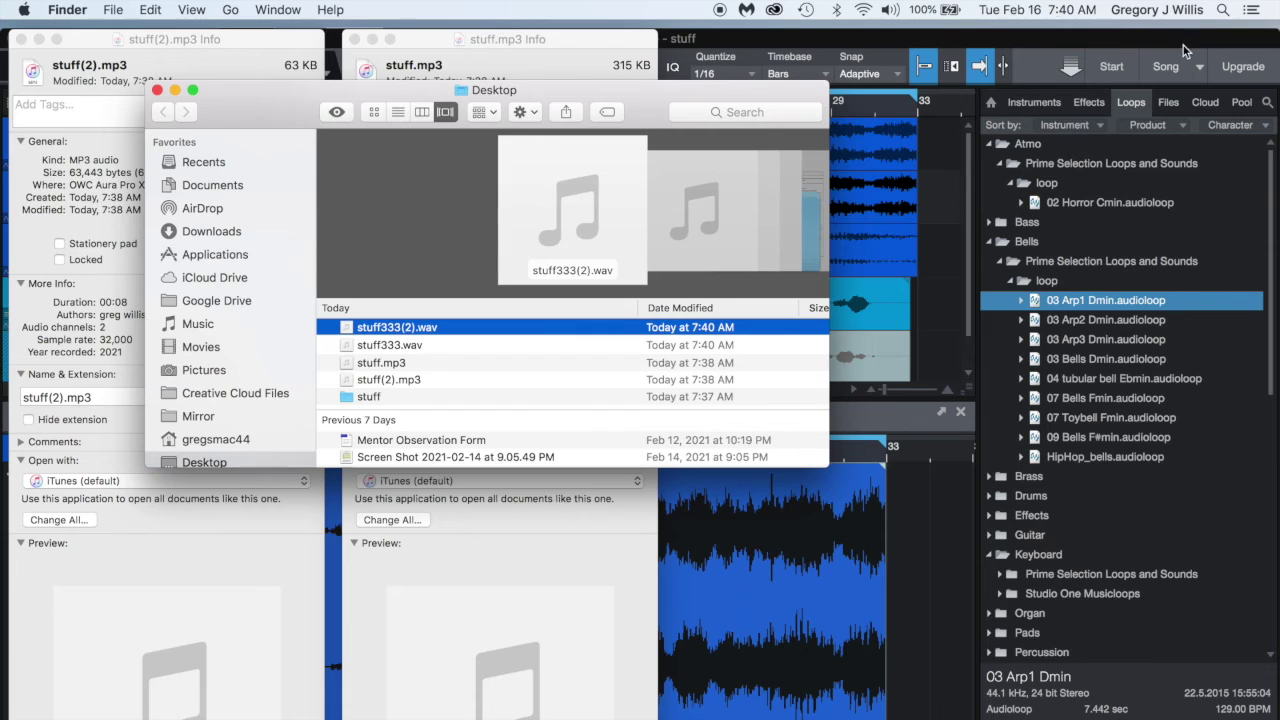
Move the Studio One window off the exported files on the desktop and close the two MP3 info windows.
double_click(1222, 40)
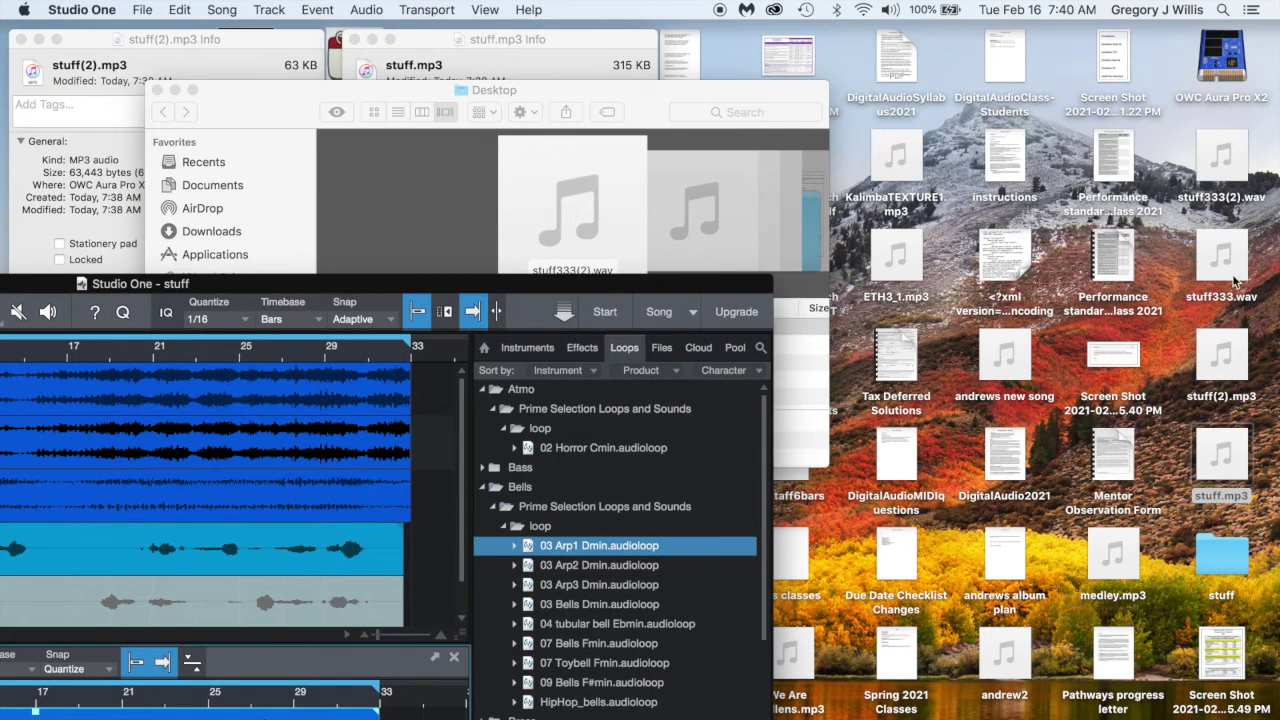
mouse_move(1200, 284)
mouse_move(1229, 349)
right_click(1210, 178)
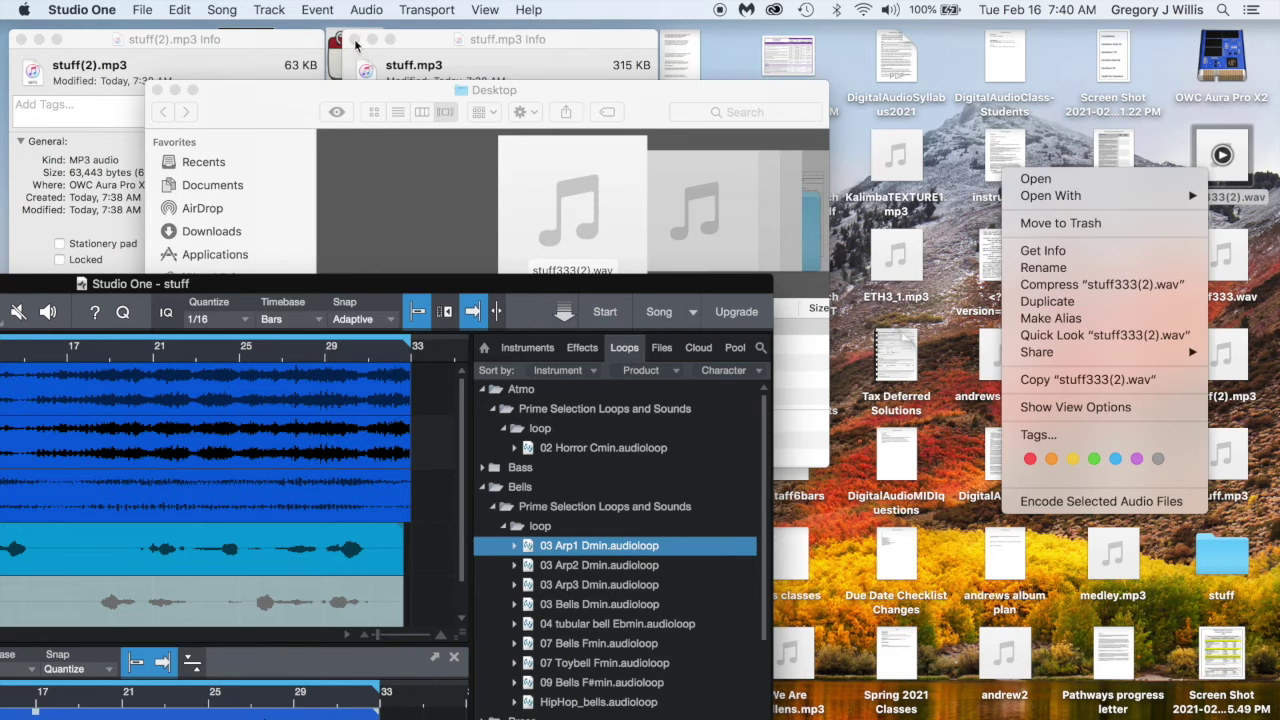
key(Escape)
click(21, 41)
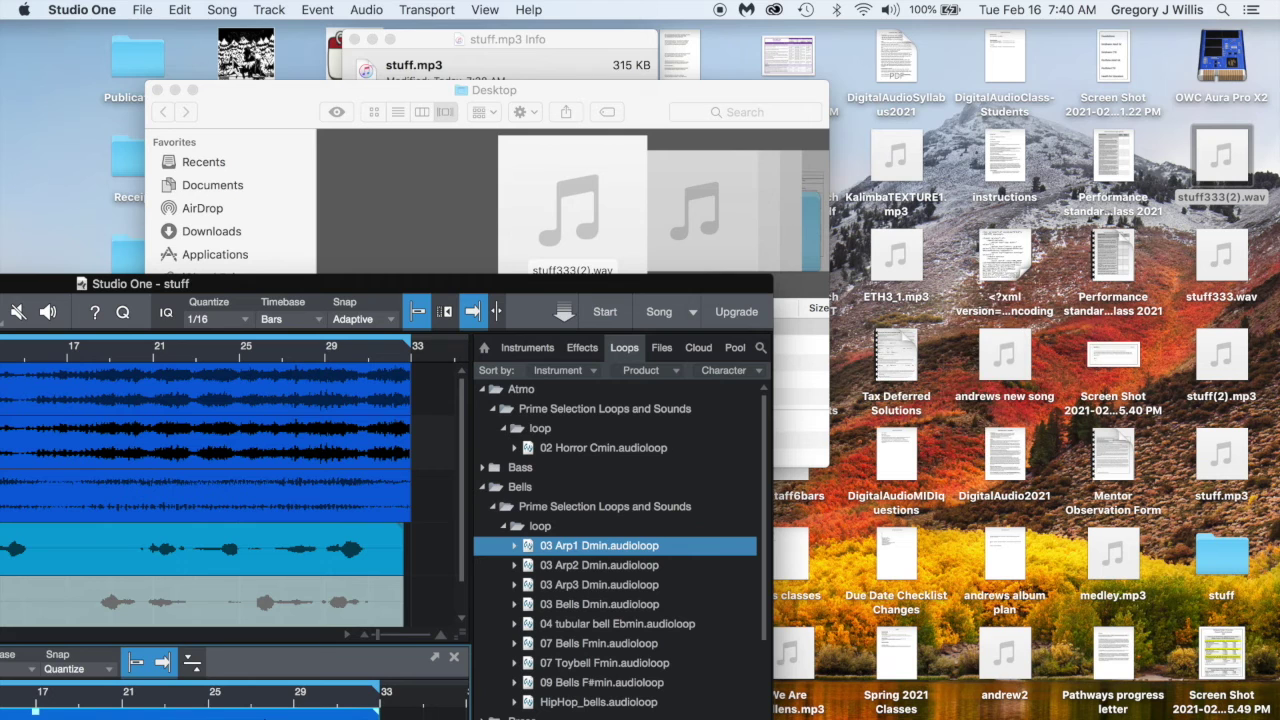
click(354, 39)
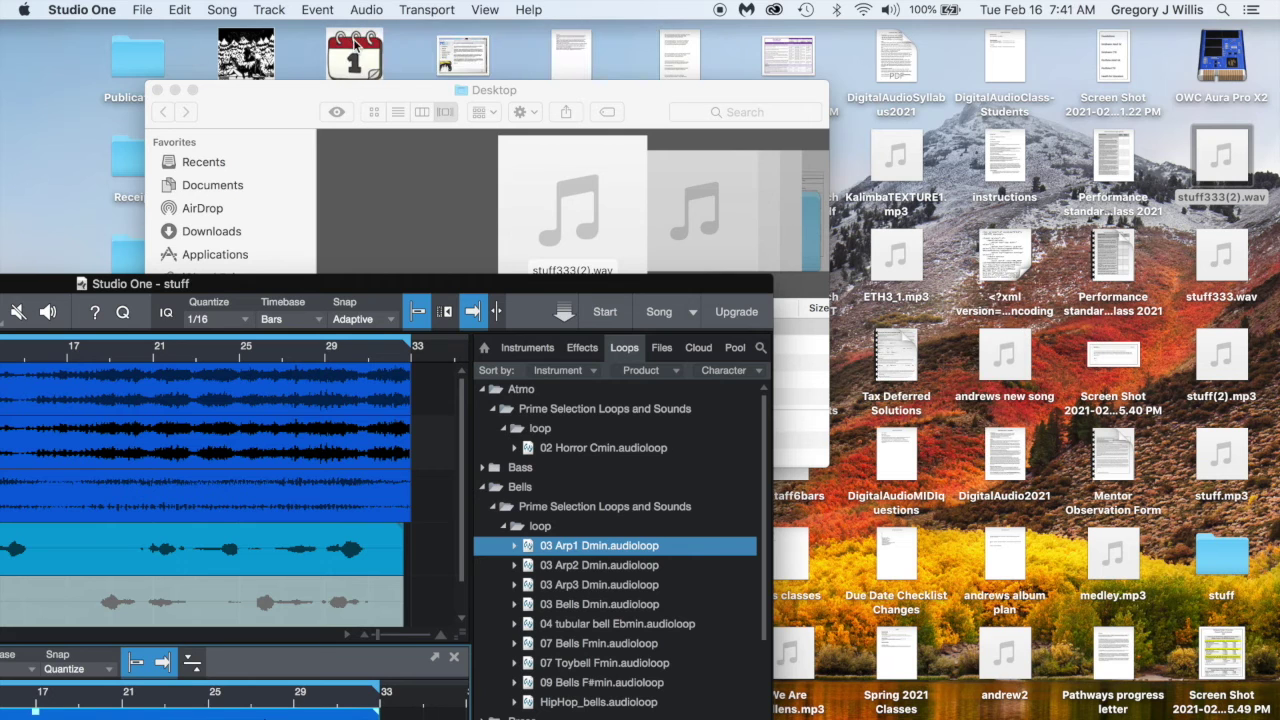
Show the file info of stuff333(2).wav and stuff333.wav, uncovering both to compare size, sample rate and bit depth.
right_click(1207, 174)
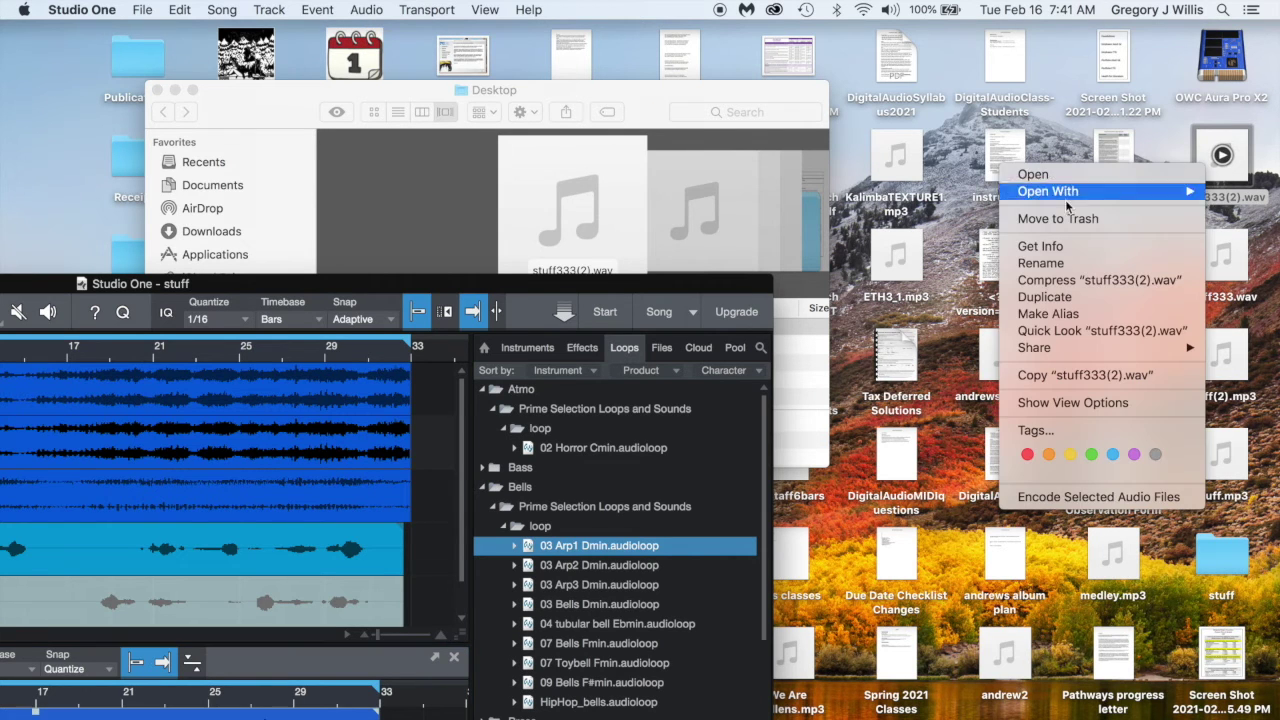
click(1040, 246)
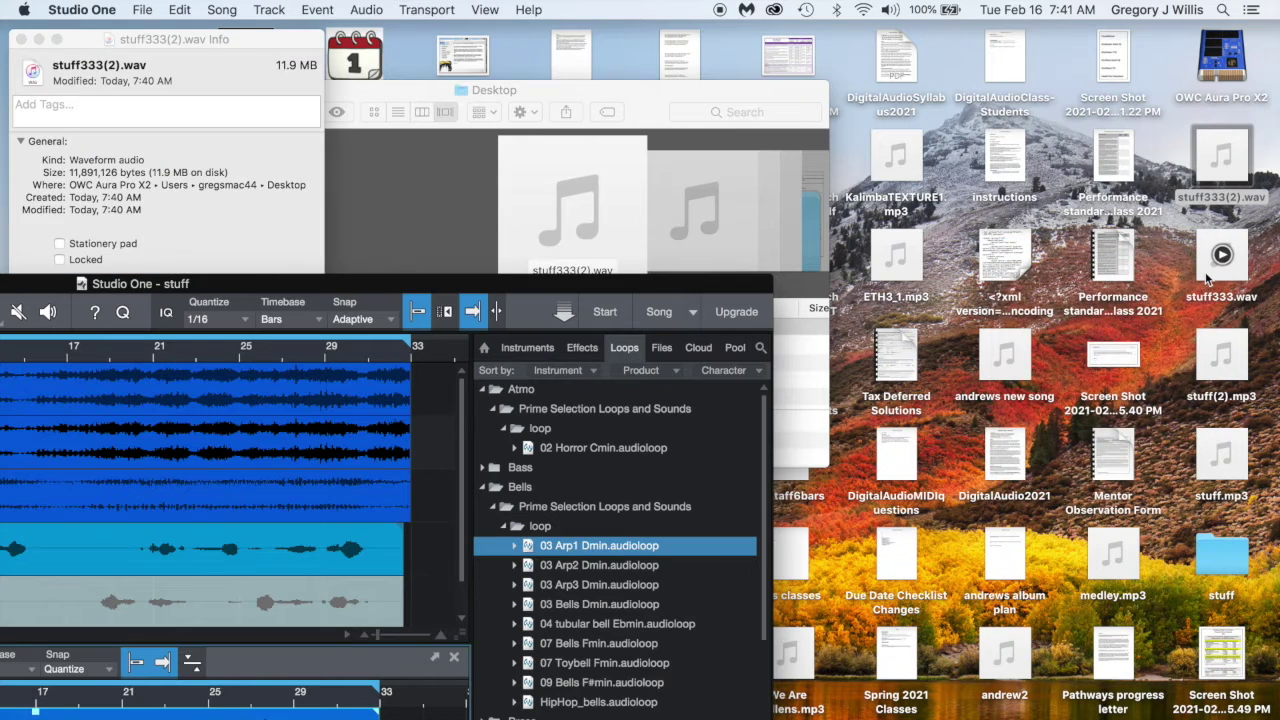
right_click(1207, 279)
click(1045, 352)
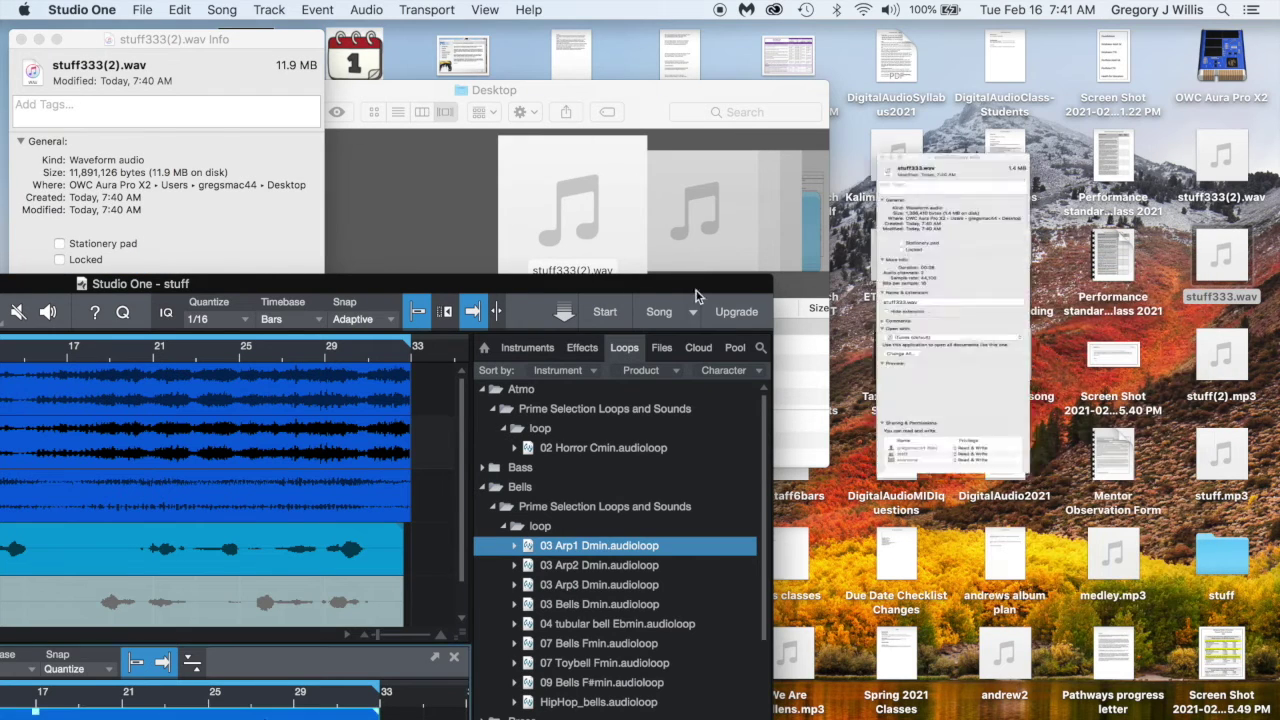
drag(502, 284, 818, 456)
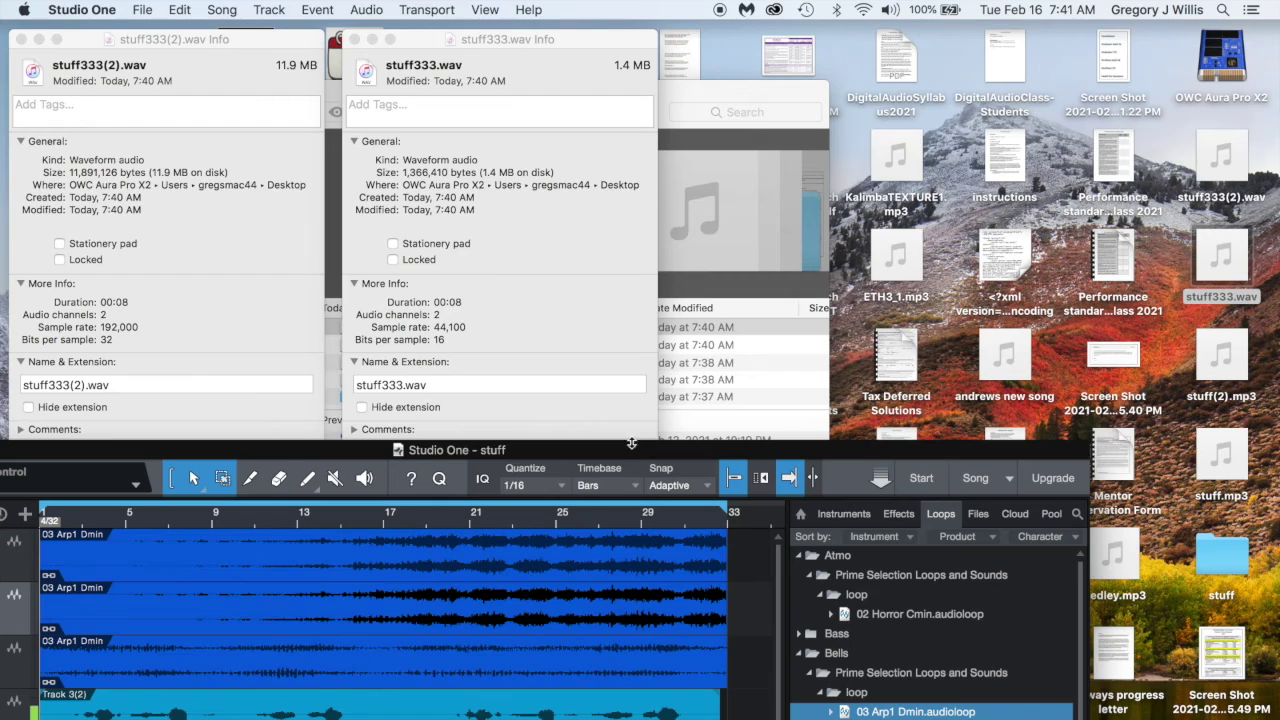
Move the Studio One window back over the desktop so the whole song is in view.
drag(632, 450, 815, 38)
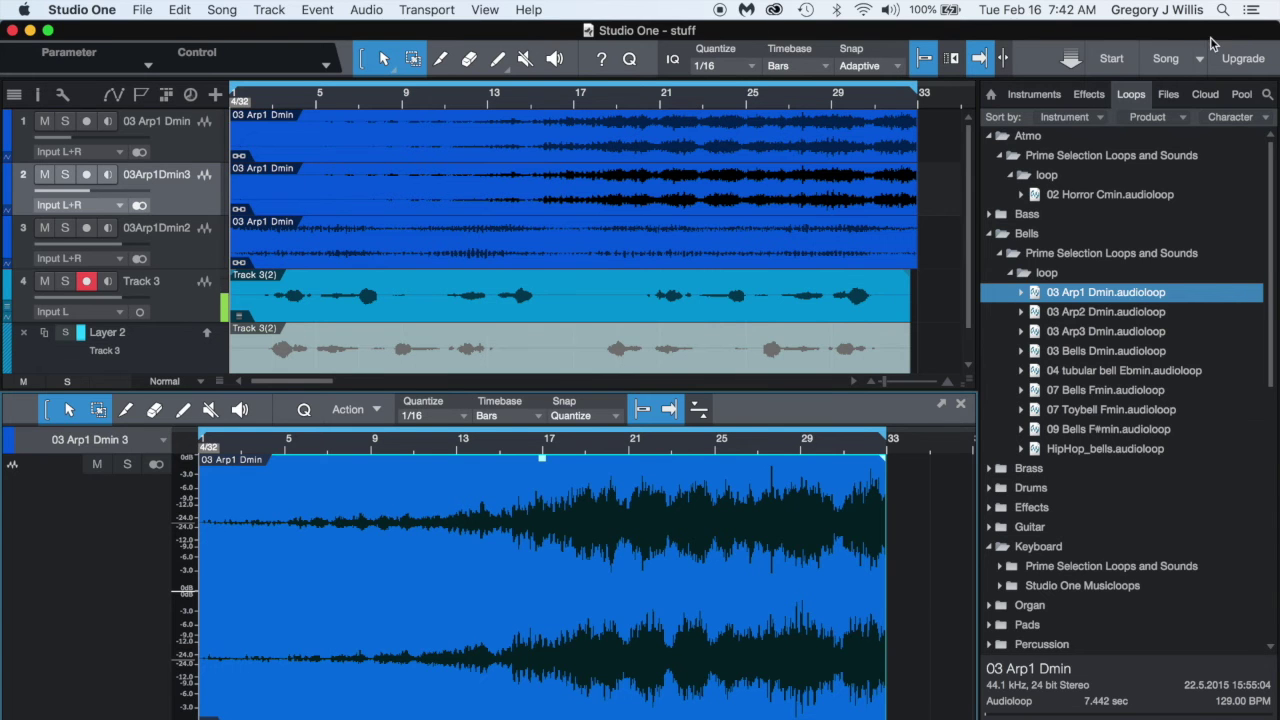
drag(1224, 36, 767, 57)
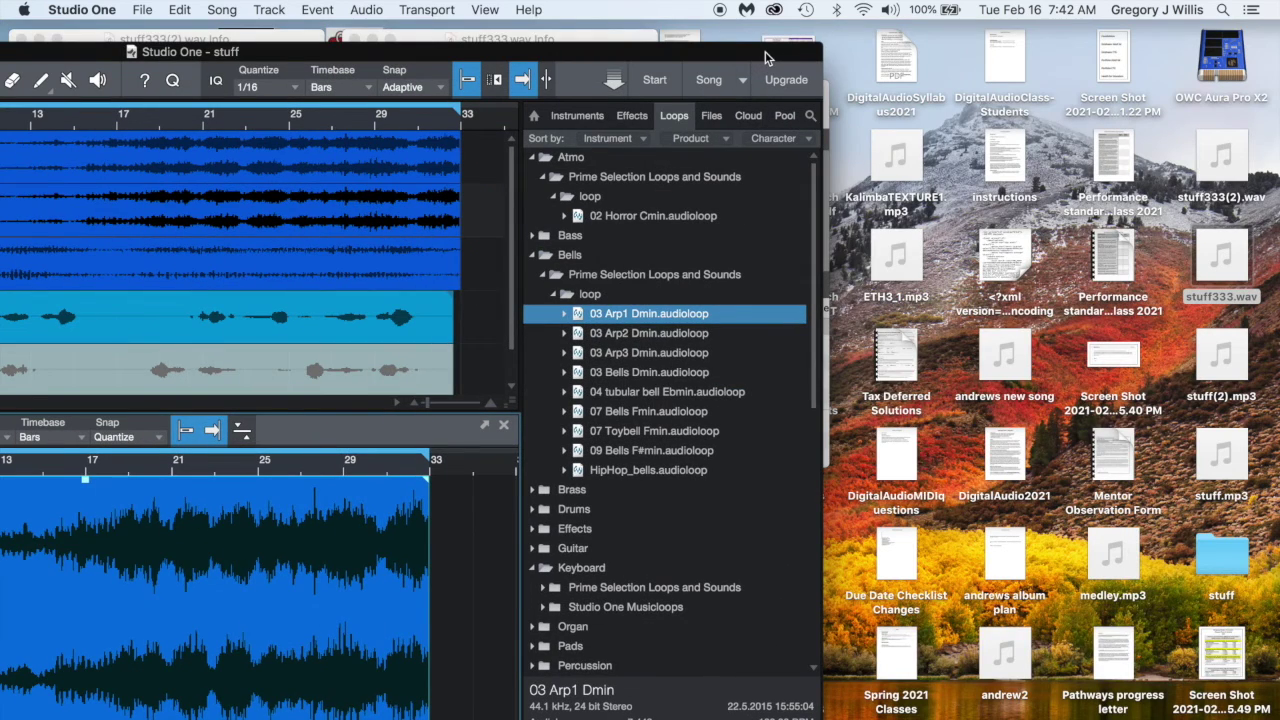
double_click(820, 51)
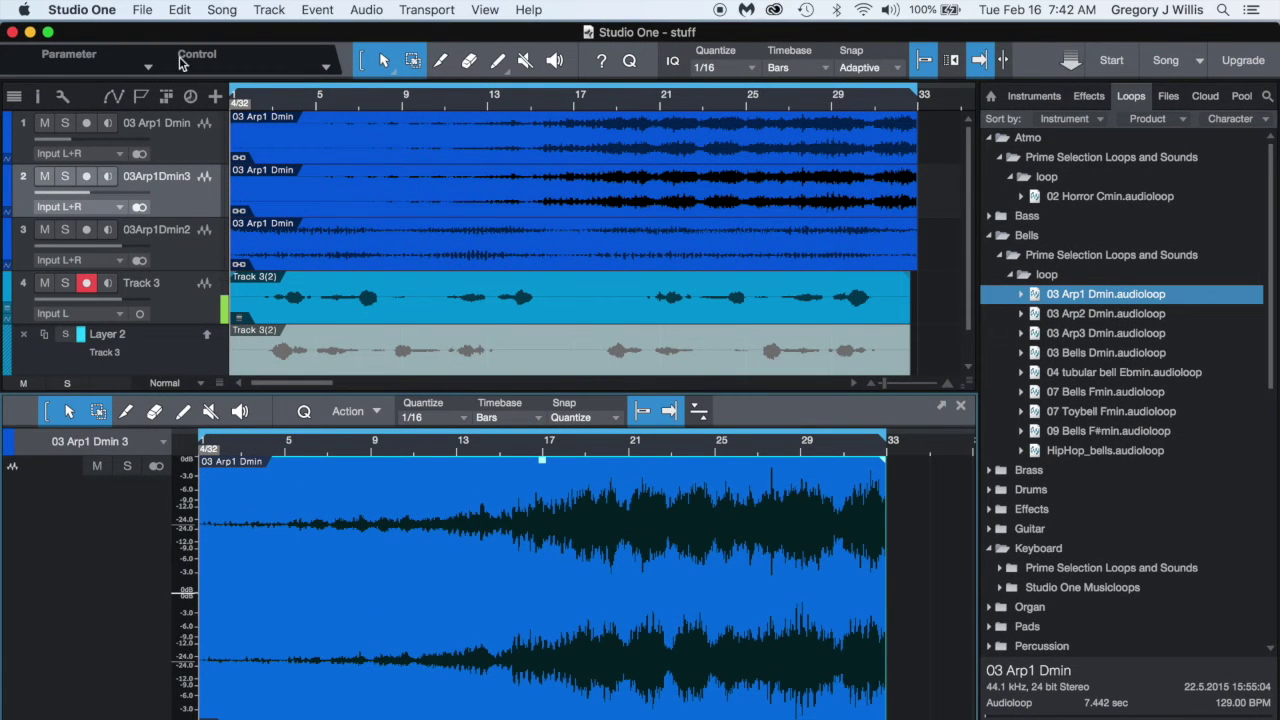
Check the song's save name, location and file type in the Save As dialog, and leave it without saving.
click(140, 12)
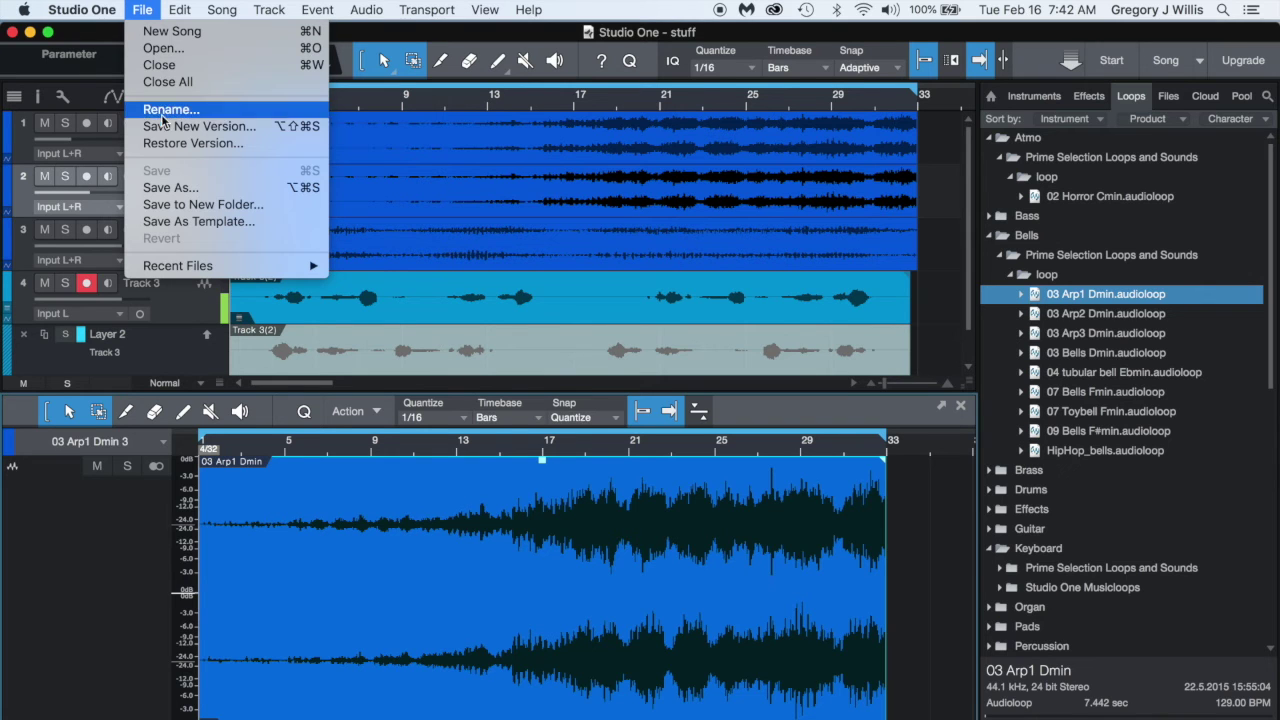
click(169, 189)
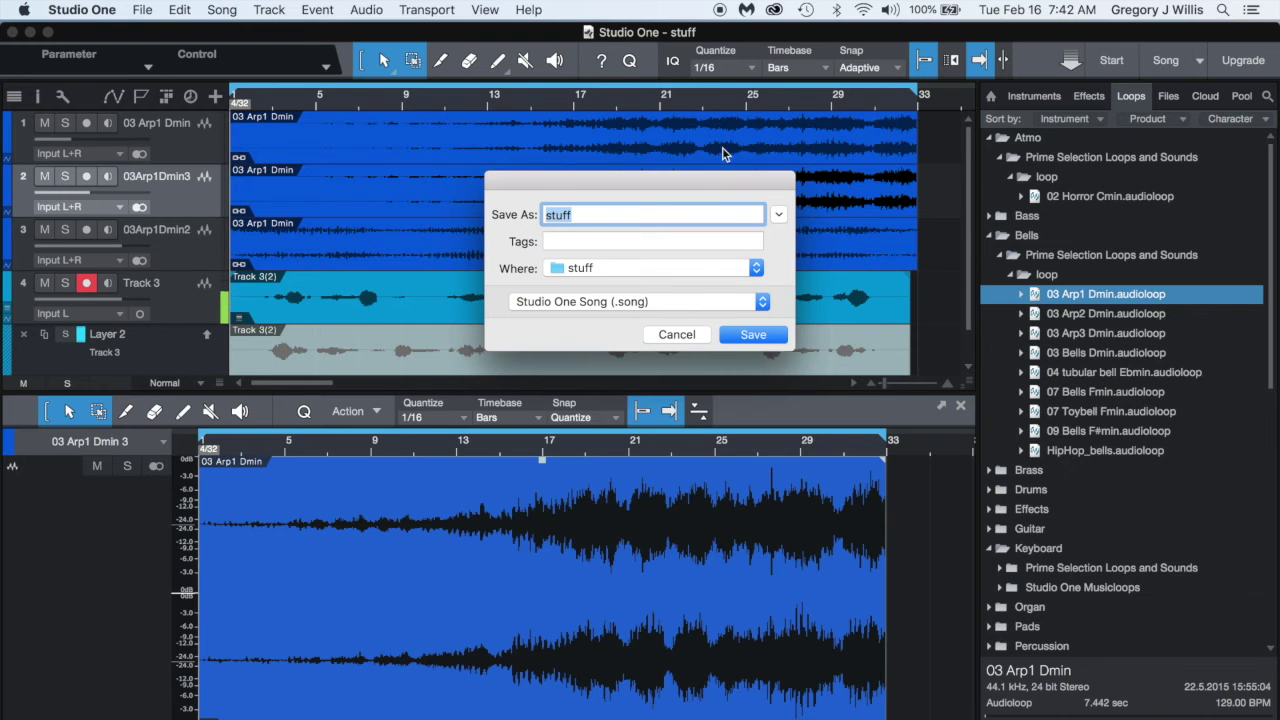
click(676, 334)
Move the Studio One window off the desktop icons and show the stuff folder's file info in an uncovered spot to check its size.
drag(1188, 29, 762, 41)
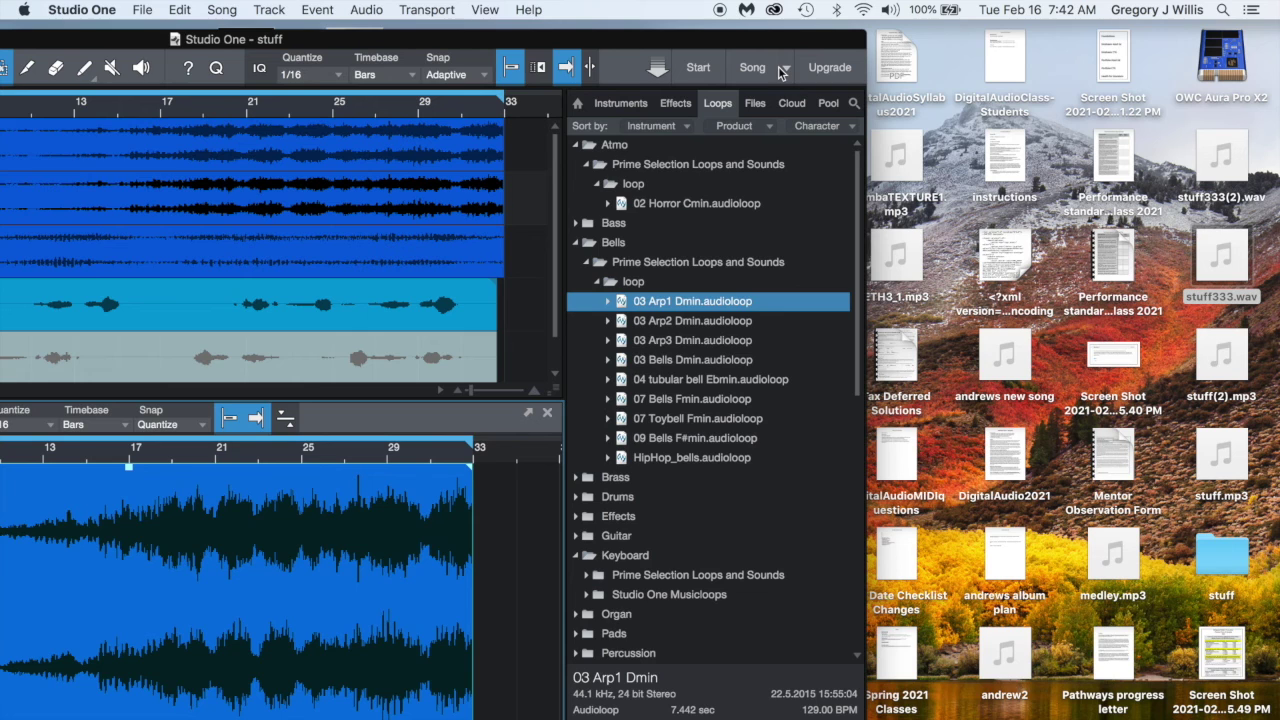
click(1220, 560)
right_click(1220, 555)
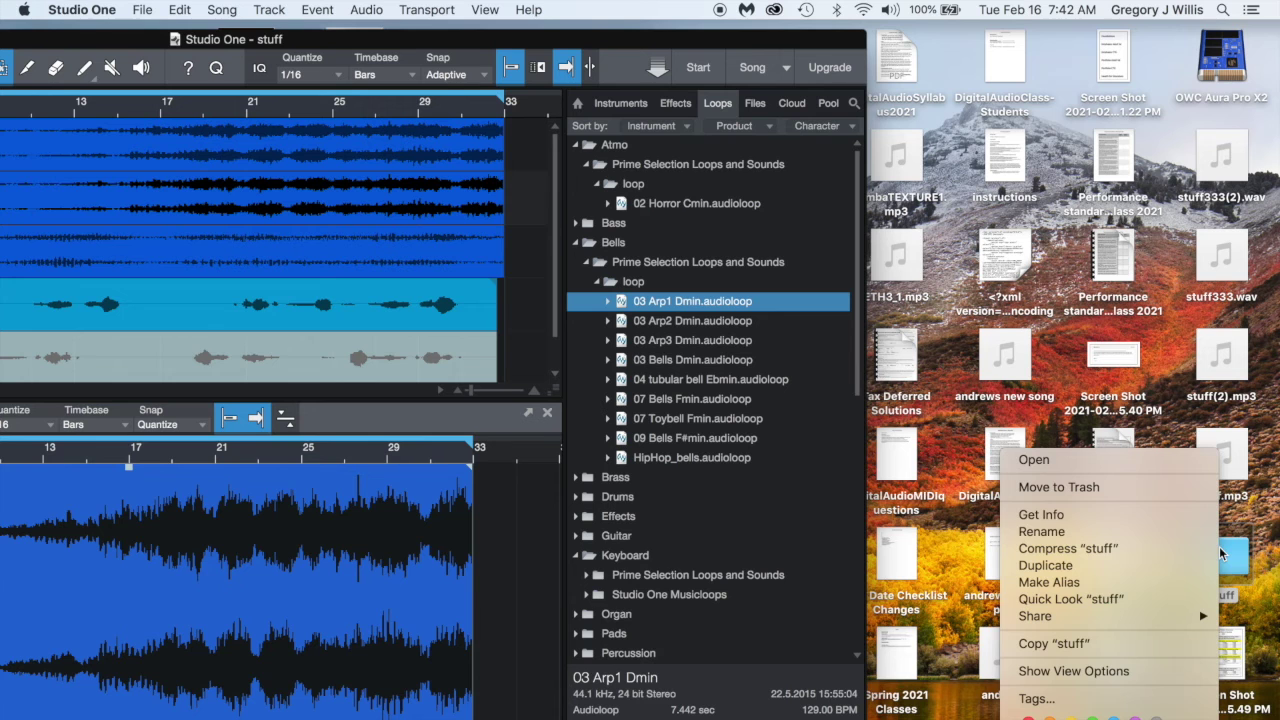
click(1033, 514)
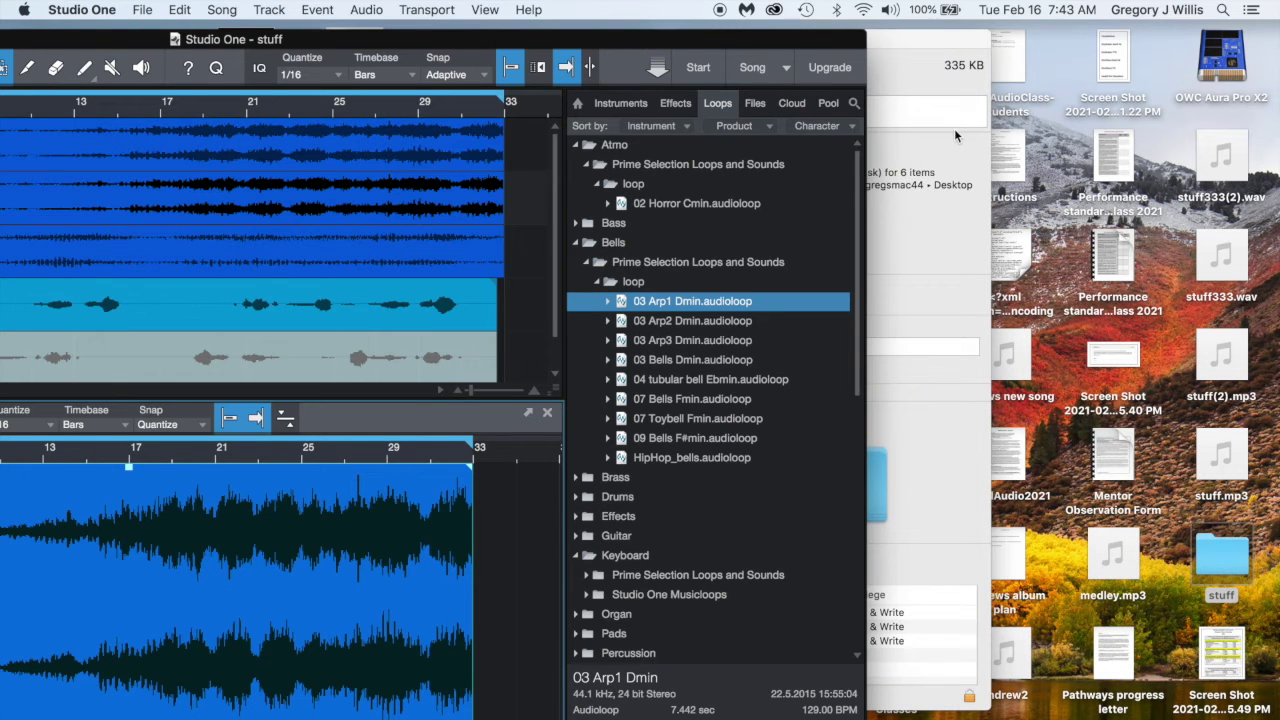
drag(932, 46, 1032, 40)
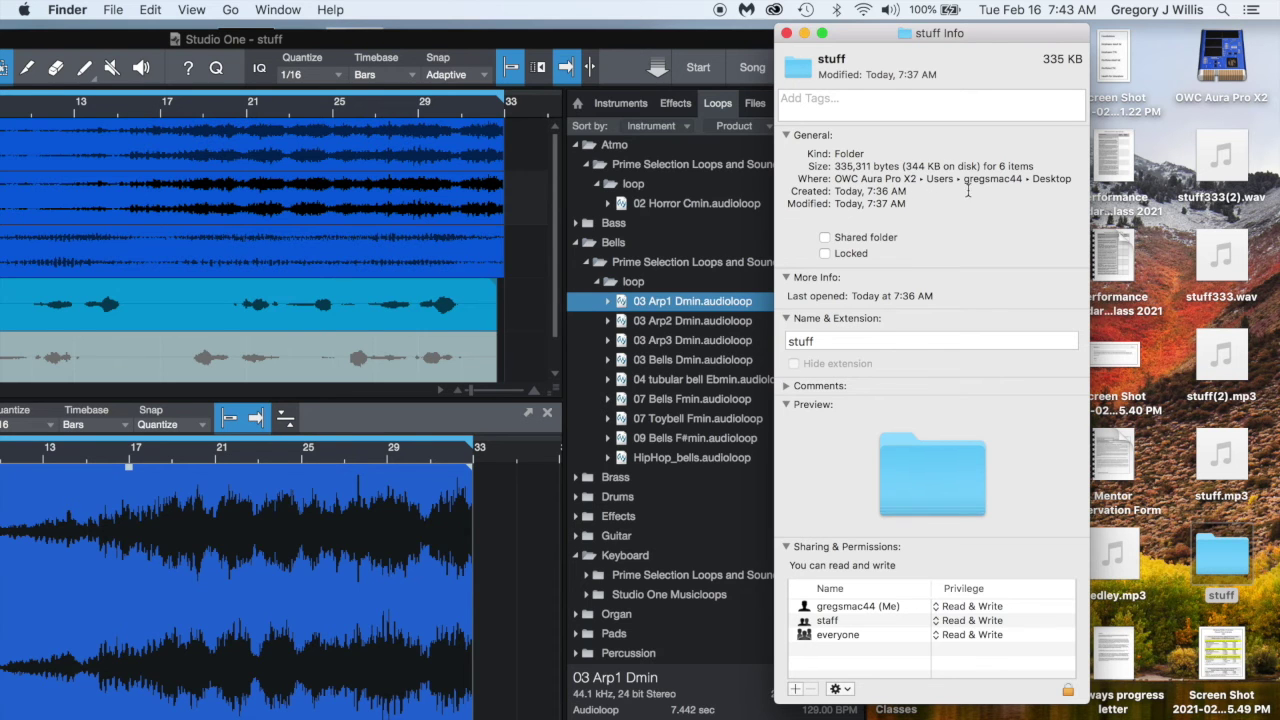
drag(1043, 39, 533, 187)
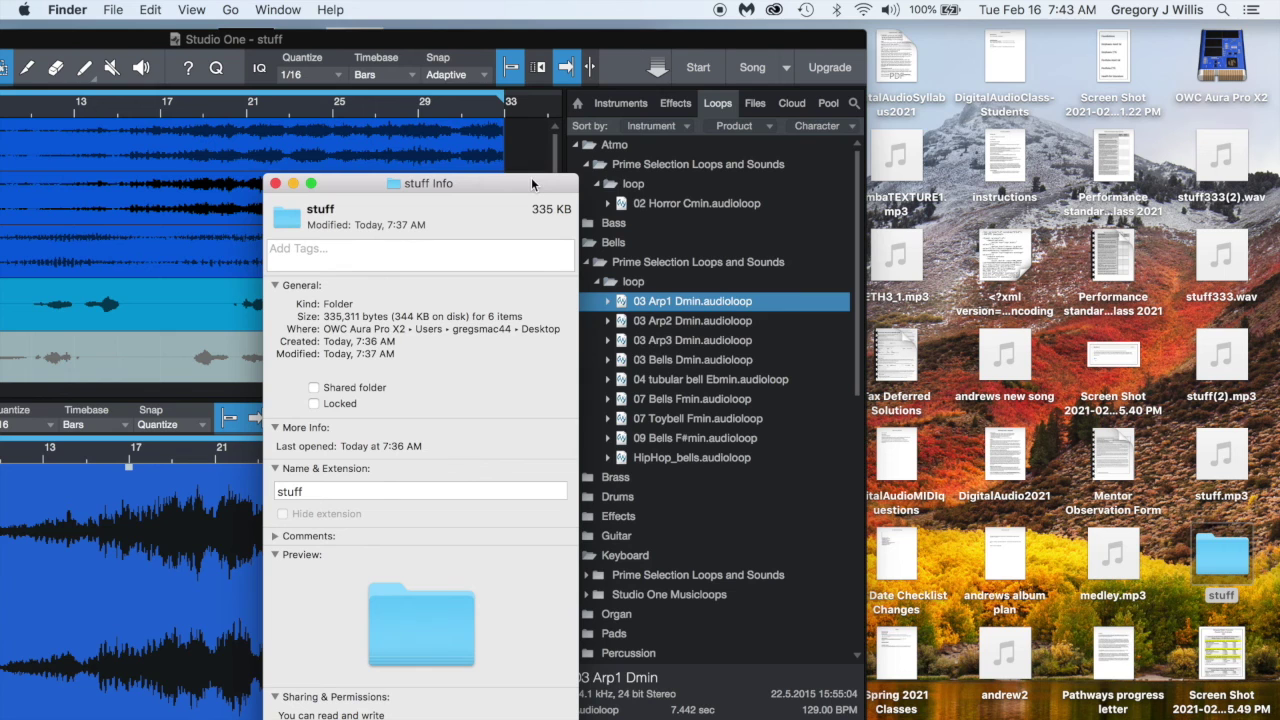
Open the stuff folder to examine its Media and Mixdown subfolders and stuff.song, keeping its window clear of the folder's info window.
double_click(1233, 563)
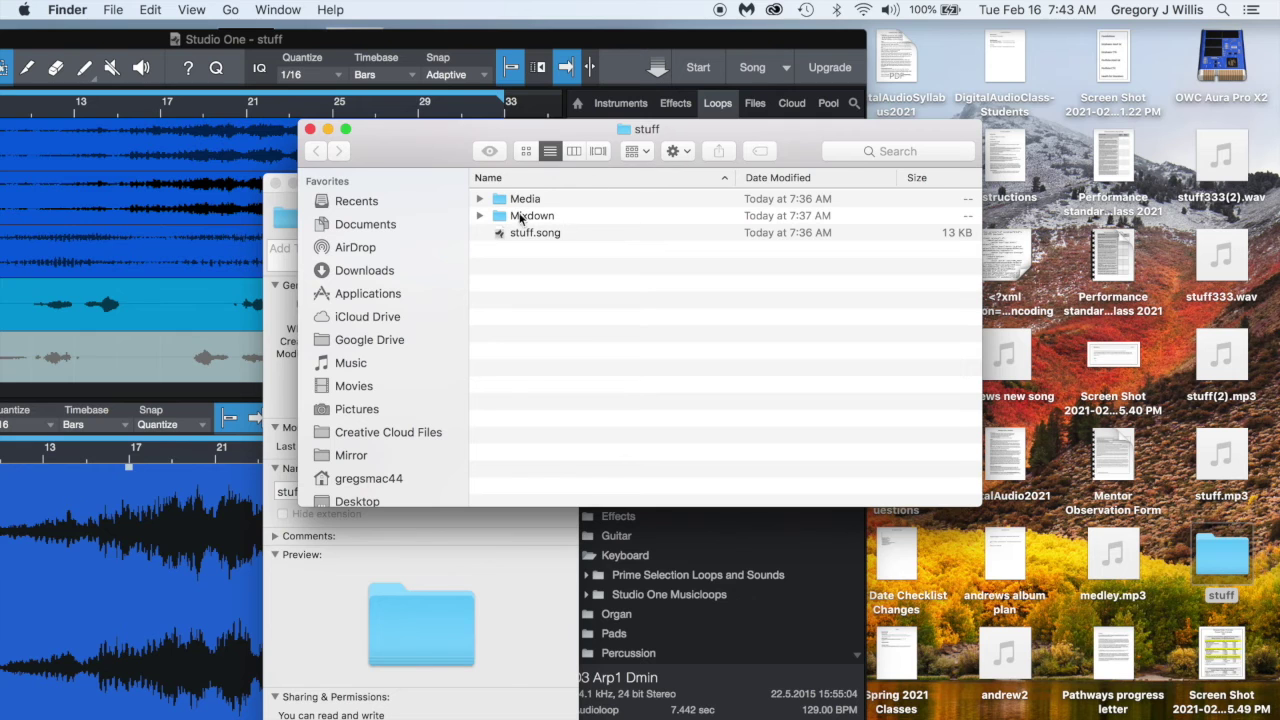
click(309, 131)
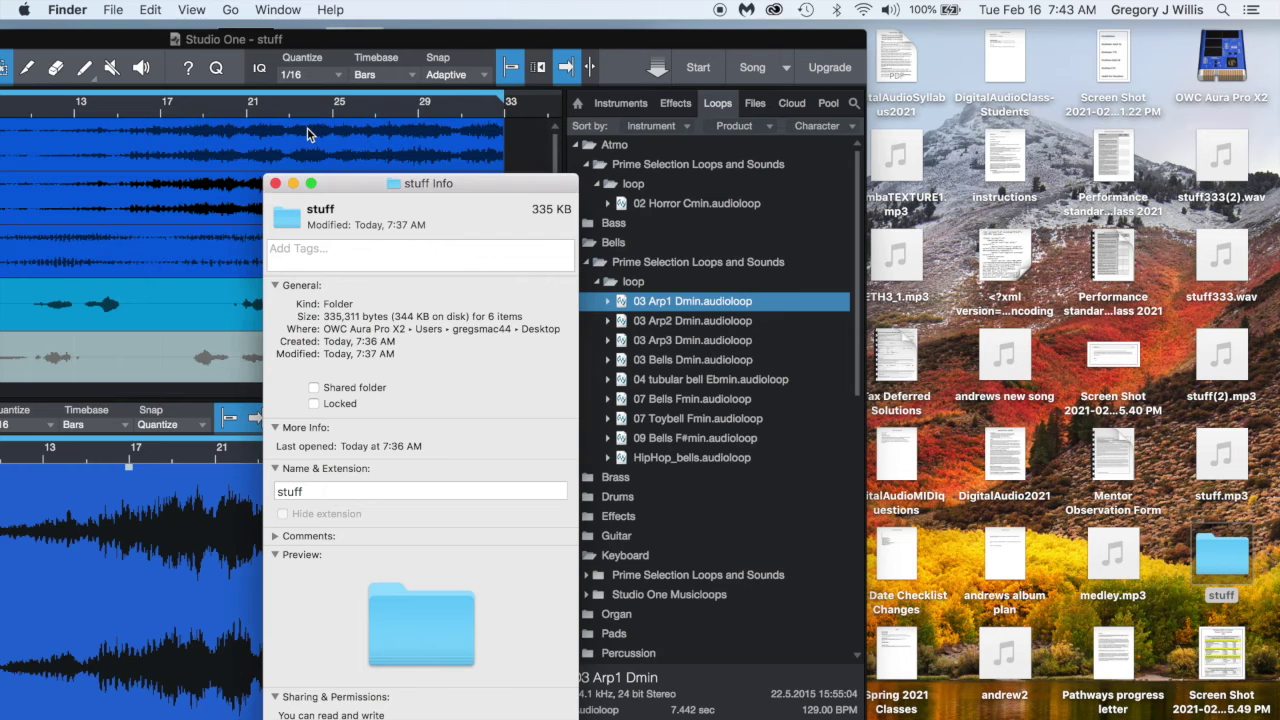
double_click(1220, 557)
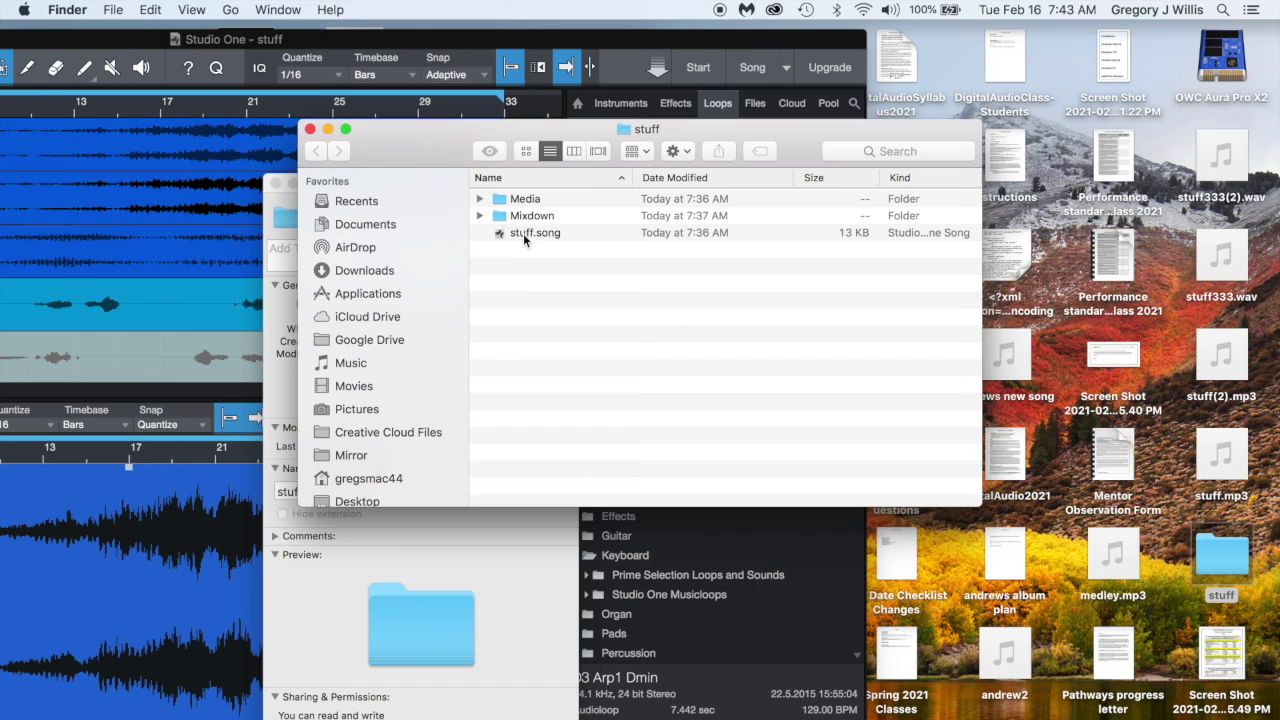
drag(410, 144, 537, 353)
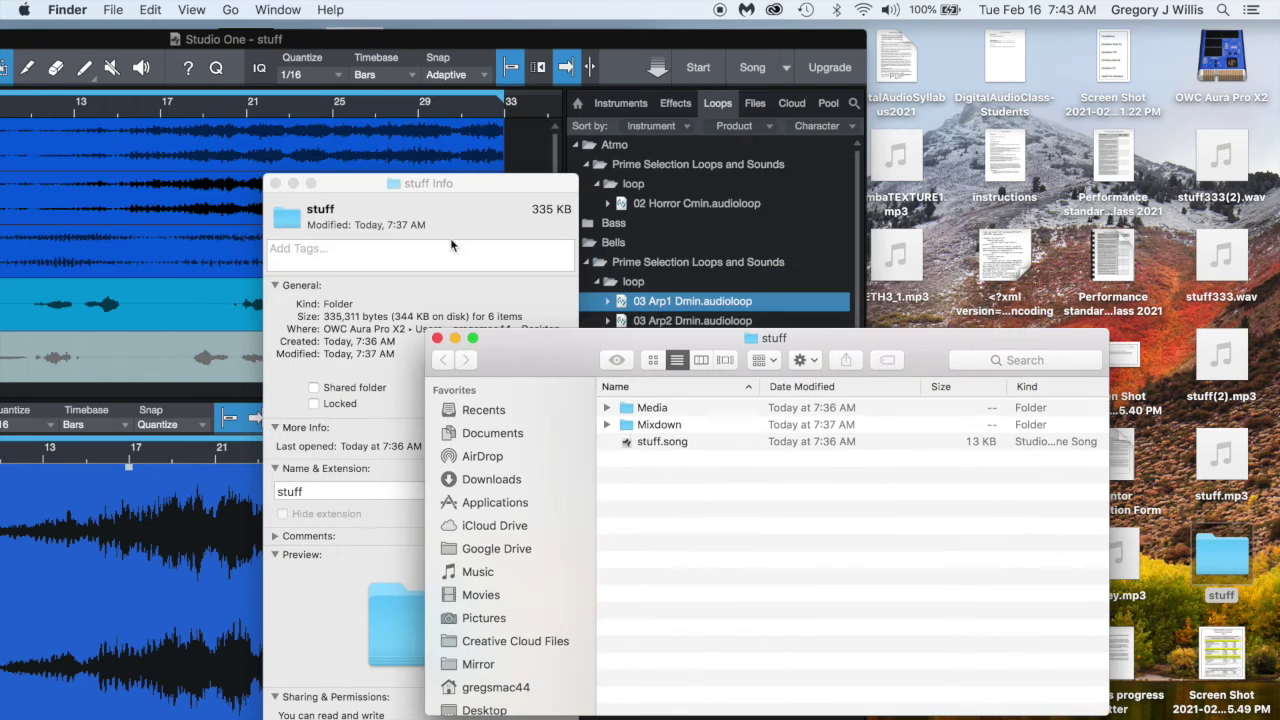
Bring the Studio One window back fully on screen and quit the application.
drag(486, 41, 973, 62)
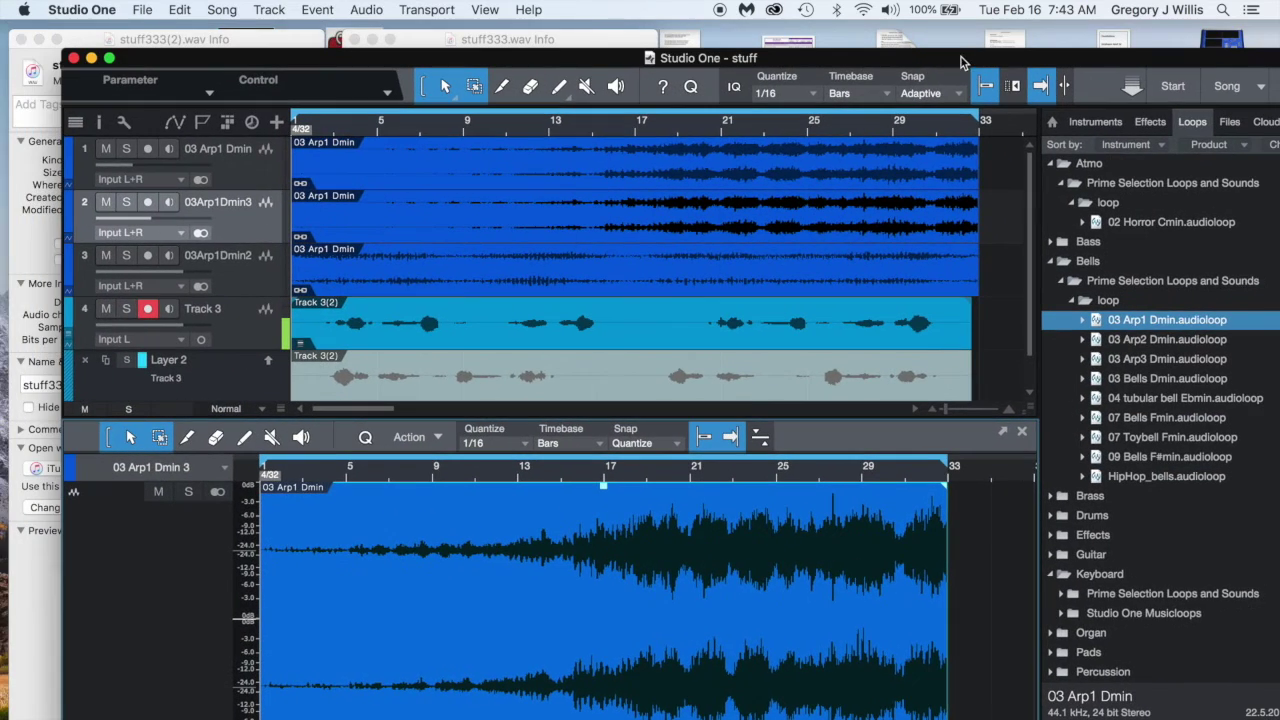
click(66, 10)
click(106, 331)
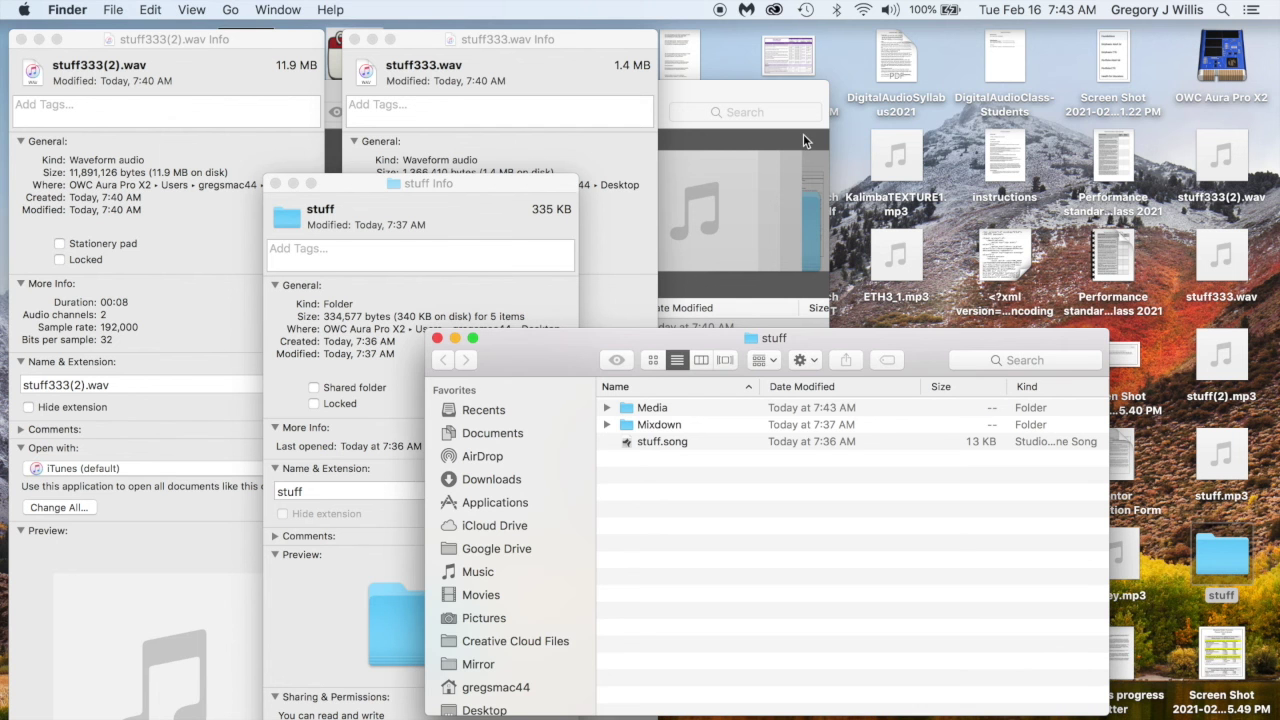
Reopen the song from stuff.song in the stuff folder, declining to reconnect the external MIDI devices, and show all its tracks.
drag(948, 342, 600, 342)
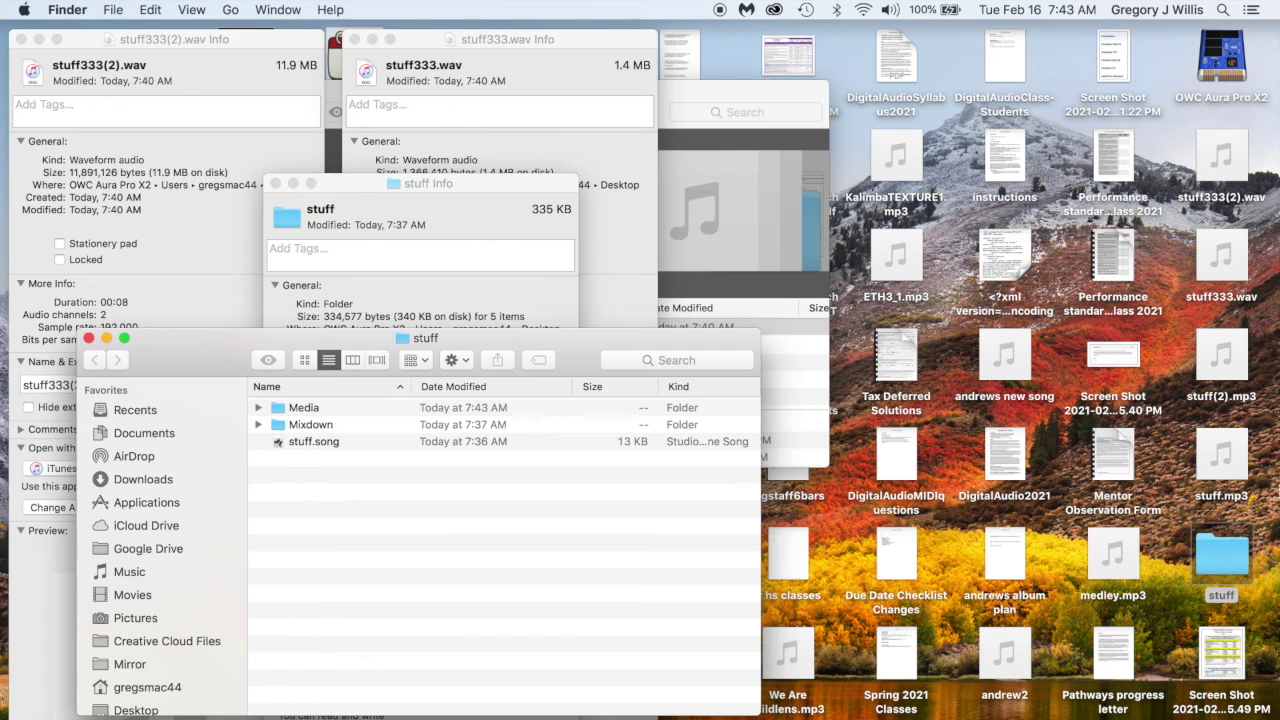
double_click(296, 444)
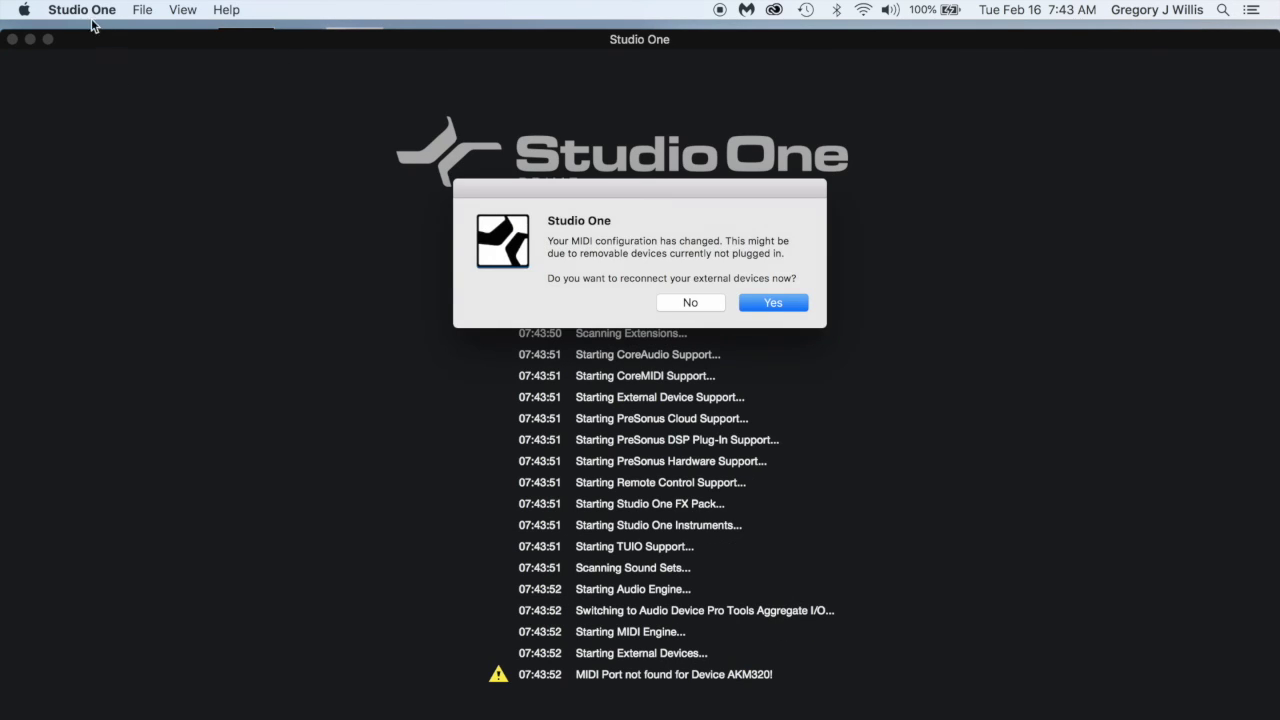
click(691, 303)
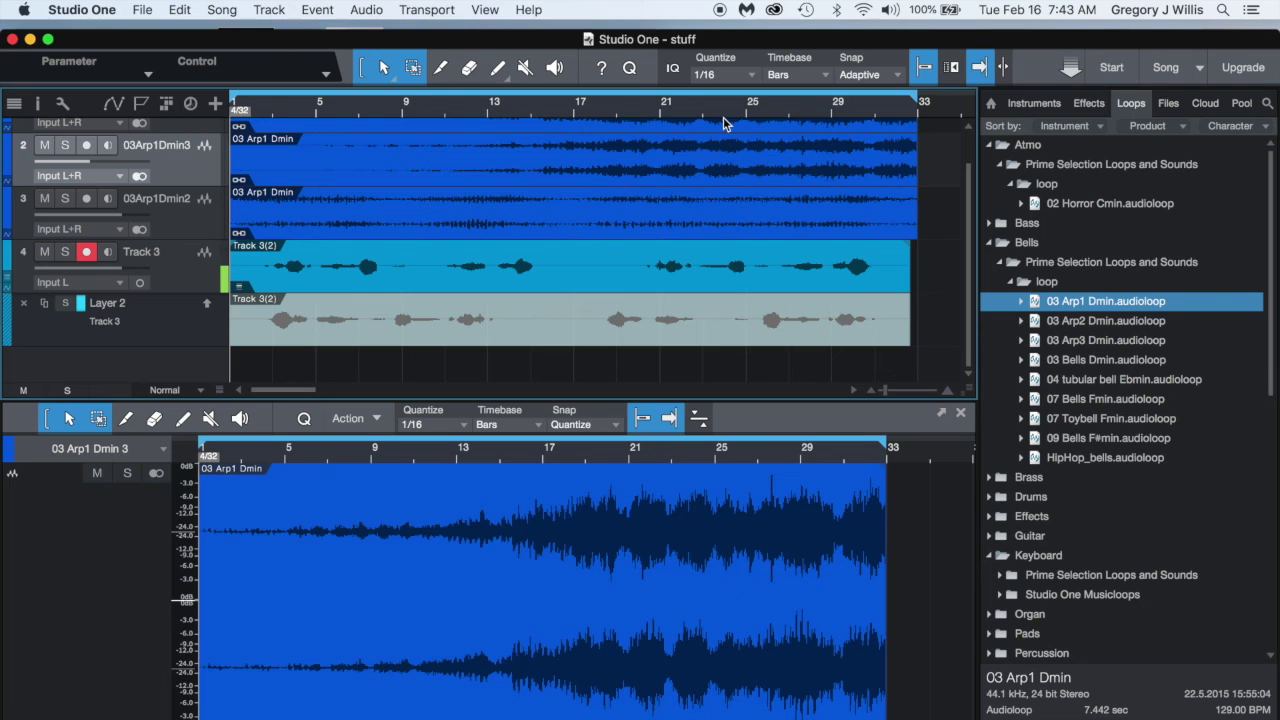
scroll(553, 163, up, 2)
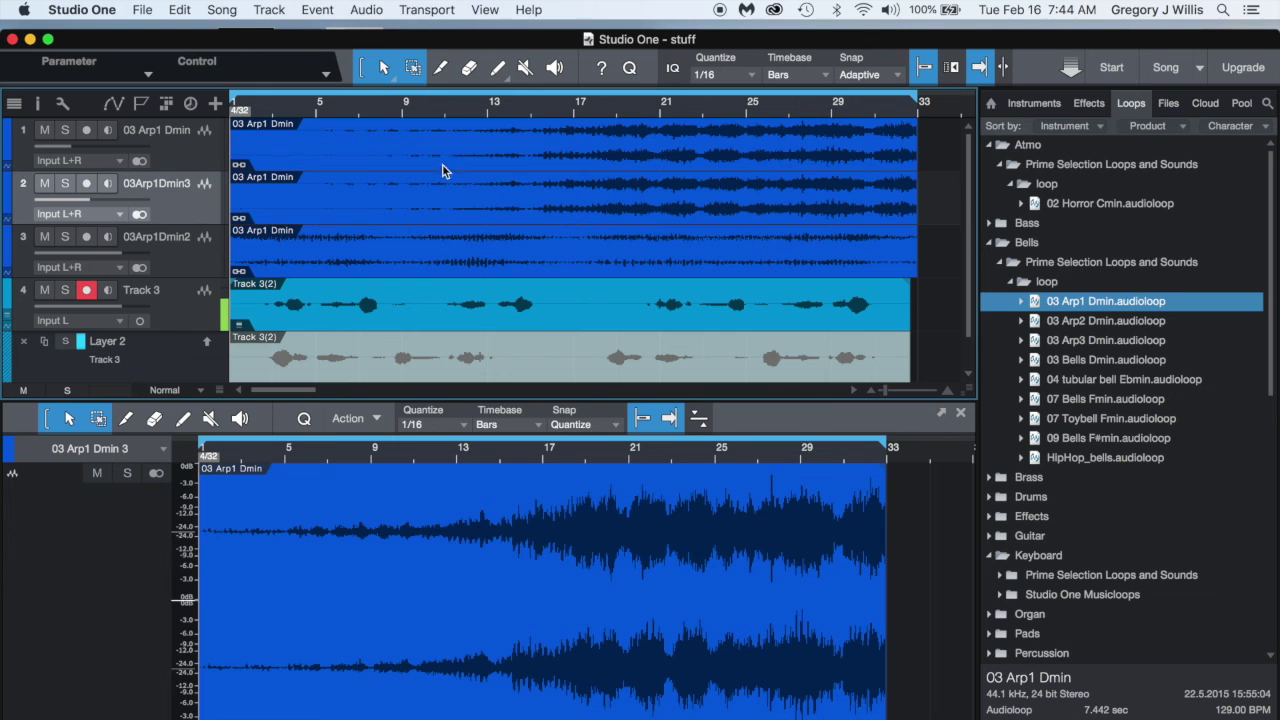
Move the Studio One window off the info windows and close those of the stuff folder and stuff333(2).wav.
drag(985, 45, 880, 43)
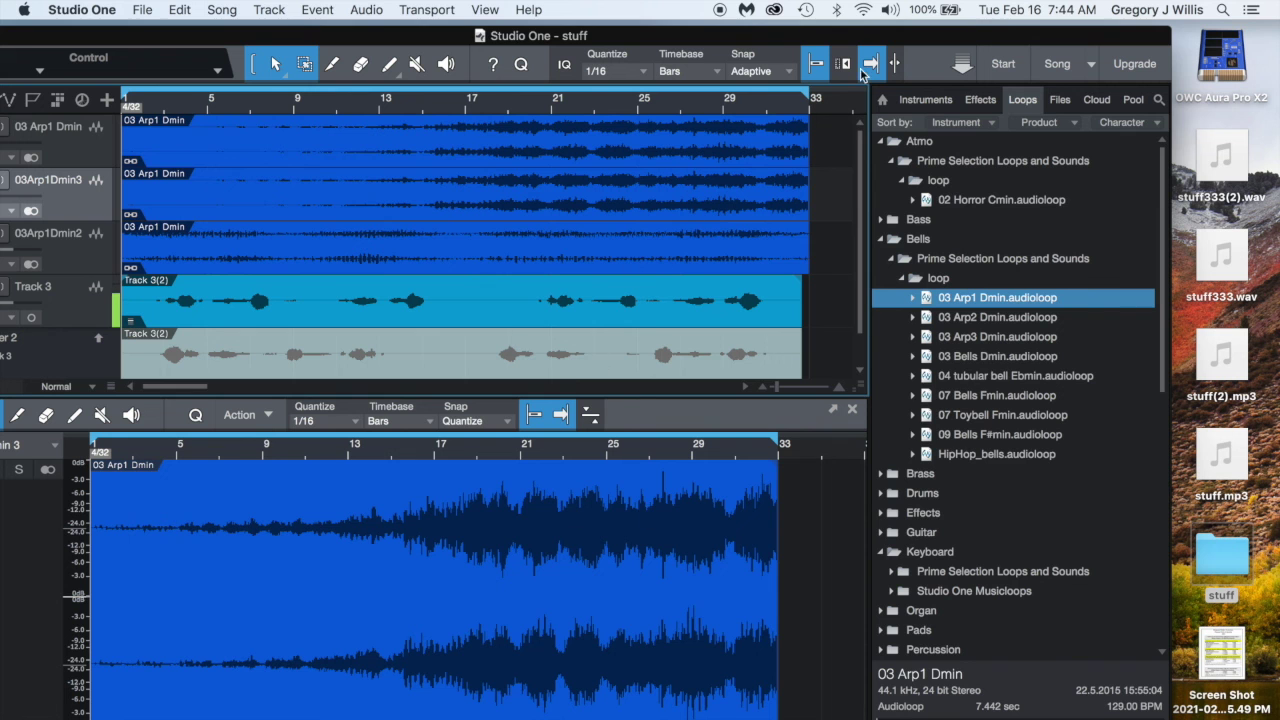
drag(783, 41, 816, 389)
click(278, 184)
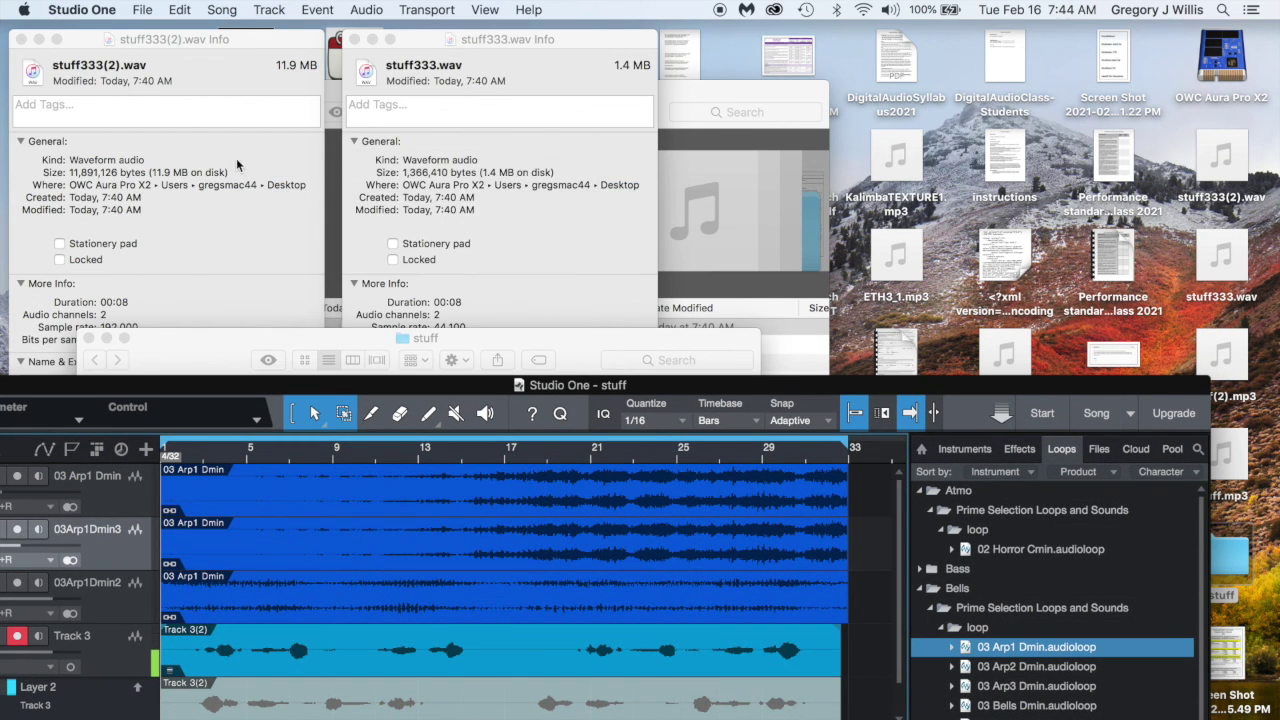
click(22, 40)
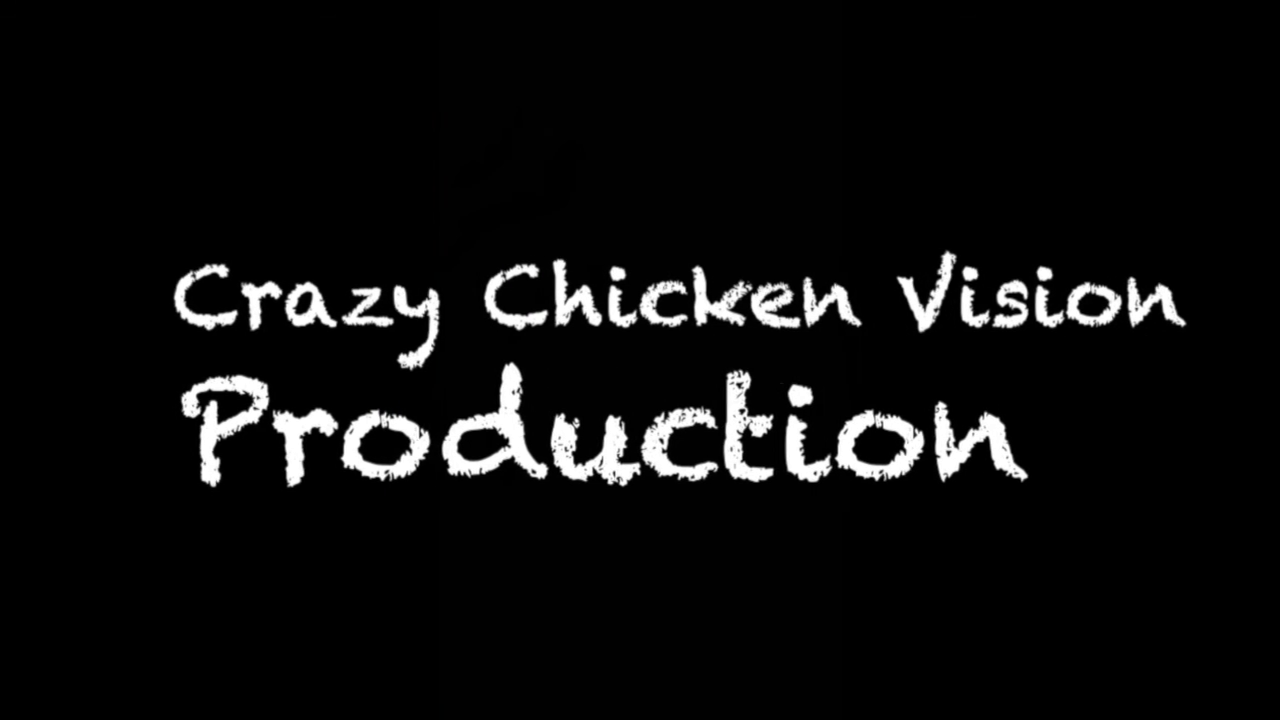